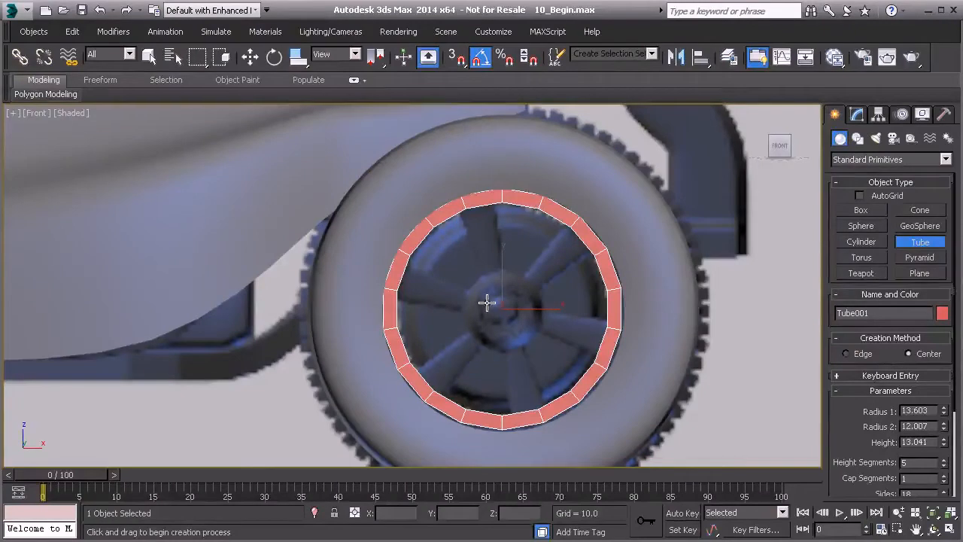
Move the tube along the Y axis to about -50.3 so it stands in the front tyre's opening.
key("p")
scroll(473, 326, "down", 3)
middle_click_drag(489, 322, 371, 296, "alt")
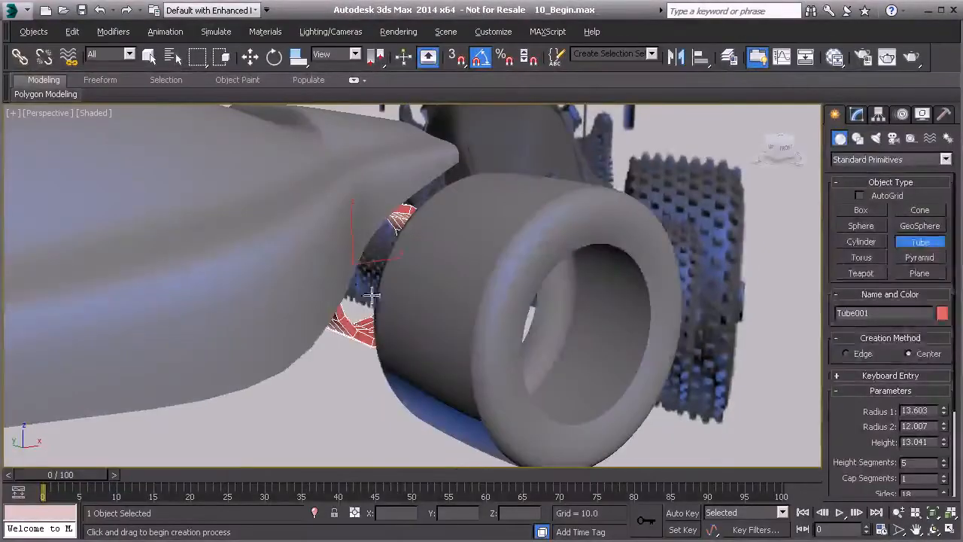
key("w")
left_click_drag(338, 263, 510, 333)
middle_click_drag(535, 338, 467, 391, "alt")
scroll(416, 339, "up", 3)
middle_click_drag(415, 339, 504, 371, "alt")
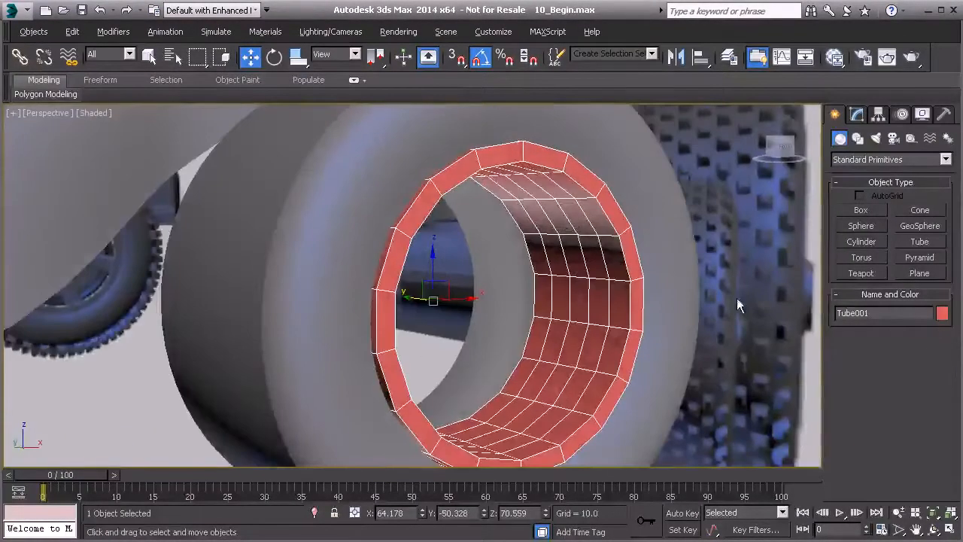
Move the tube along Y to about -39.3 inside the tyre and increase its height to 26.
left_click(858, 115)
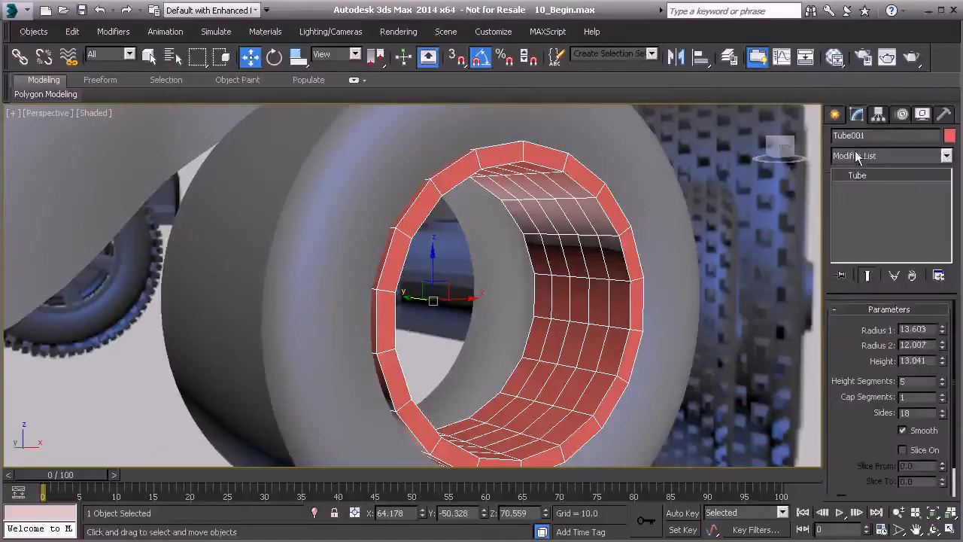
mouse_move(943, 367)
left_mouse_down()
mouse_move(941, 327)
mouse_move(932, 353)
left_mouse_up()
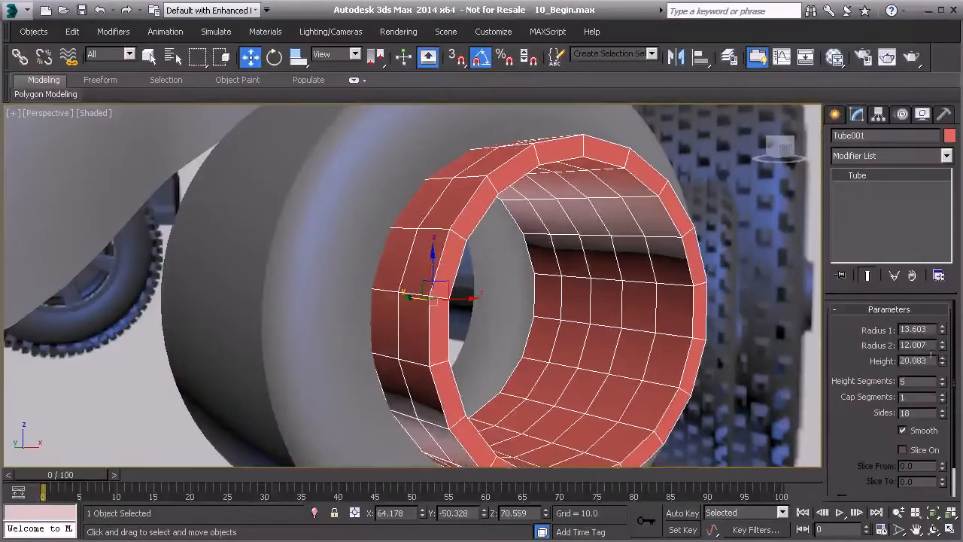
double_click(935, 362)
type("24")
key("Return")
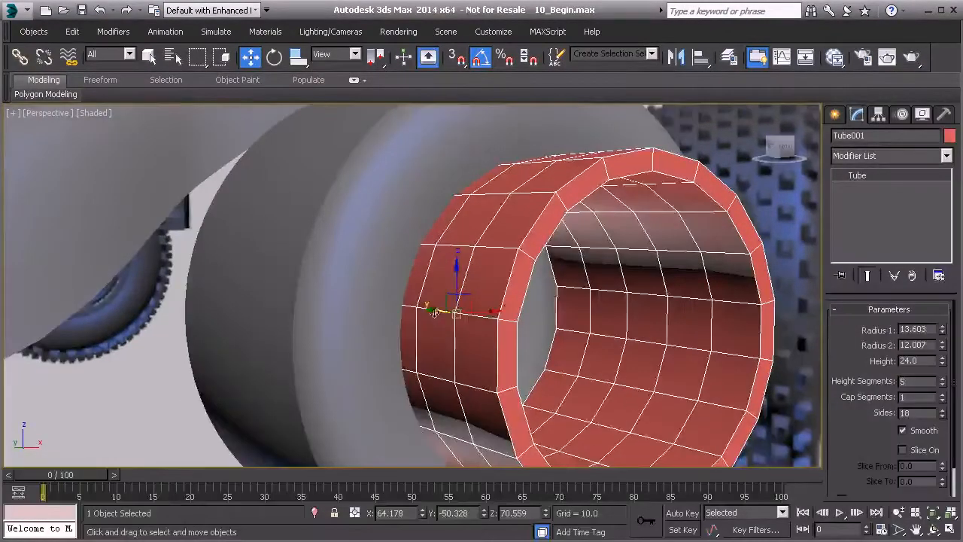
left_click_drag(434, 312, 367, 320)
middle_click_drag(367, 320, 529, 266, "alt")
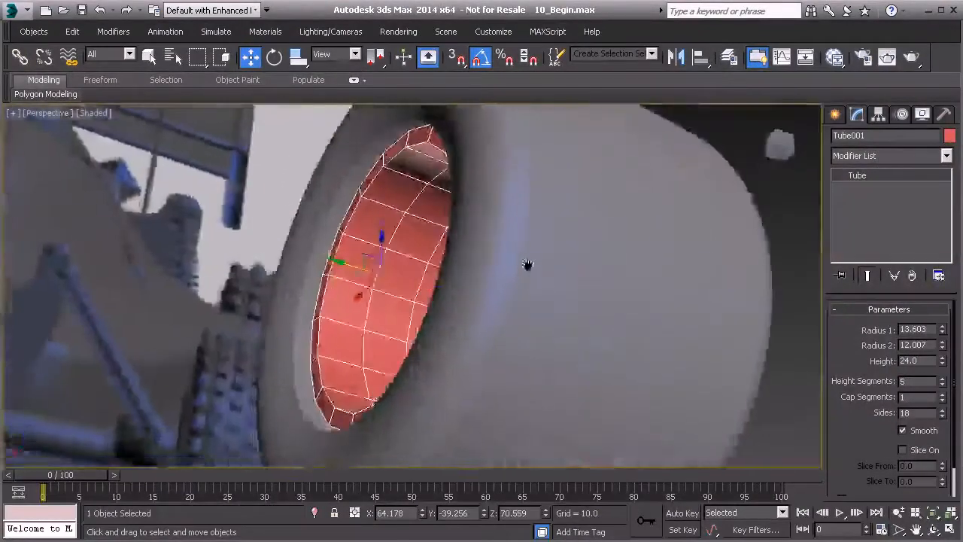
left_click(930, 361)
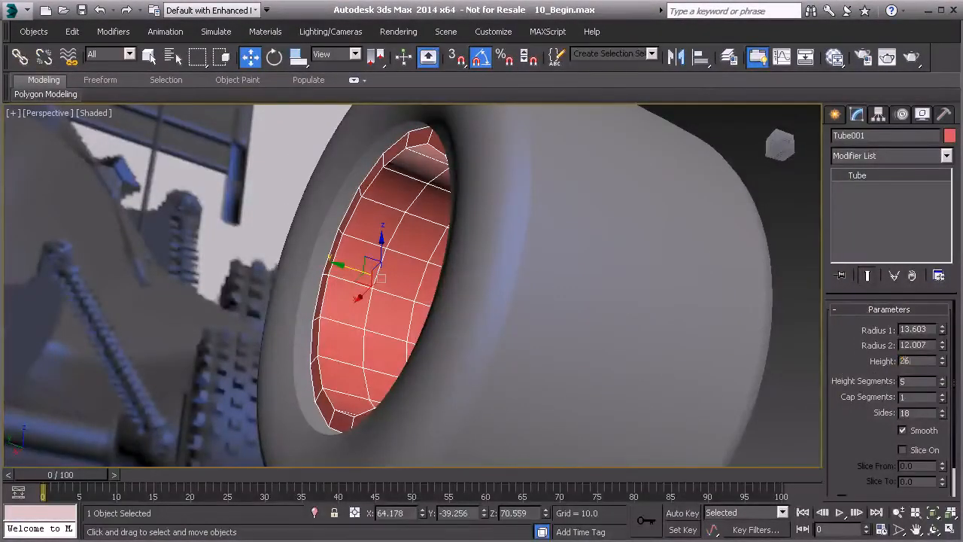
type("26")
key("Return")
Shift the tube along the Y axis to about -37 to fit it across the tyre's width.
middle_click_drag(341, 265, 501, 270, "alt")
left_click_drag(311, 277, 309, 276)
middle_click_drag(410, 276, 317, 343, "alt")
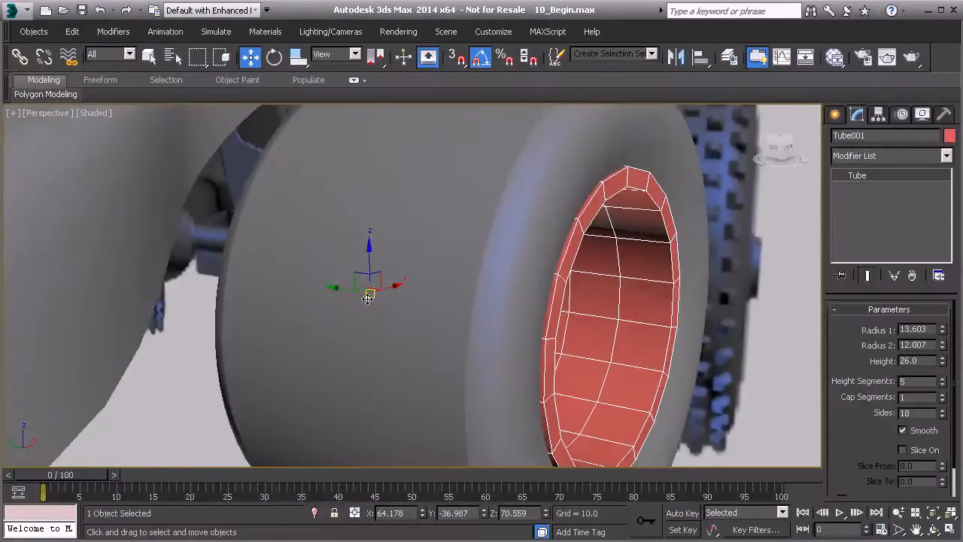
Align the tube to the tyre, center to center, on the X, Y and Z positions.
left_click(787, 147)
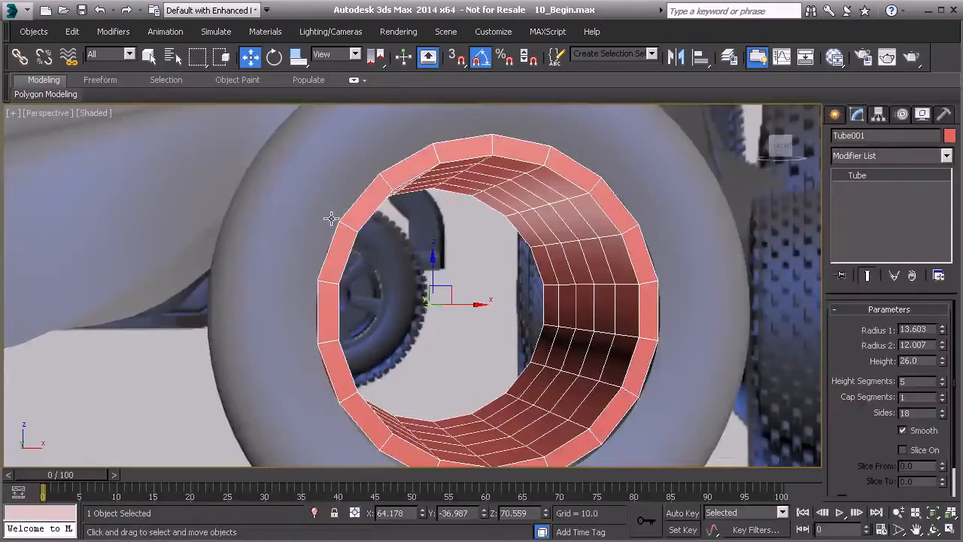
scroll(331, 218, "down", 5)
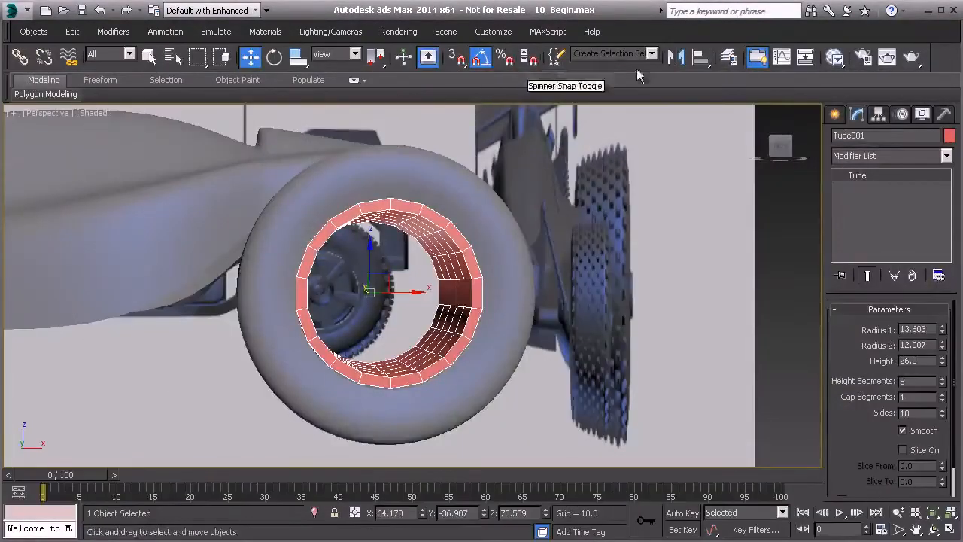
left_click(701, 58)
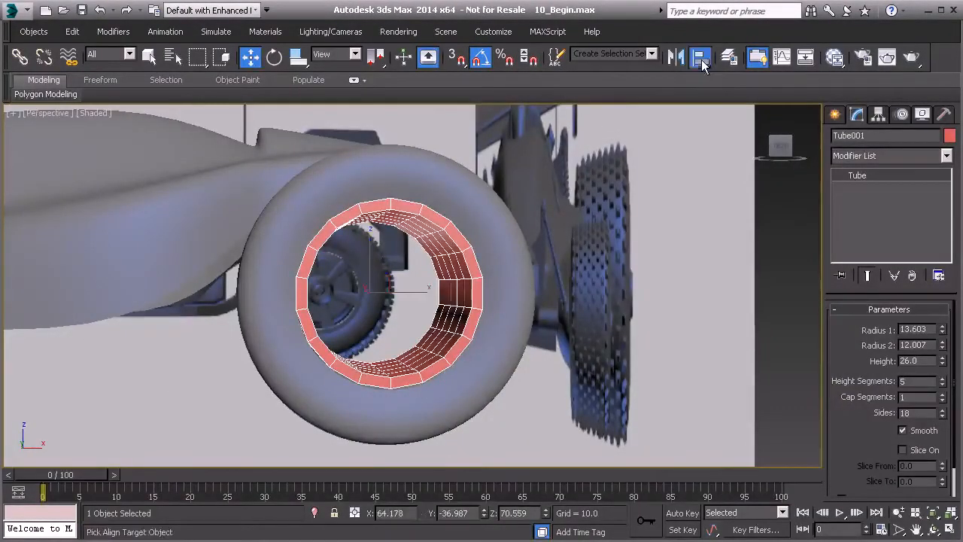
left_click(449, 196)
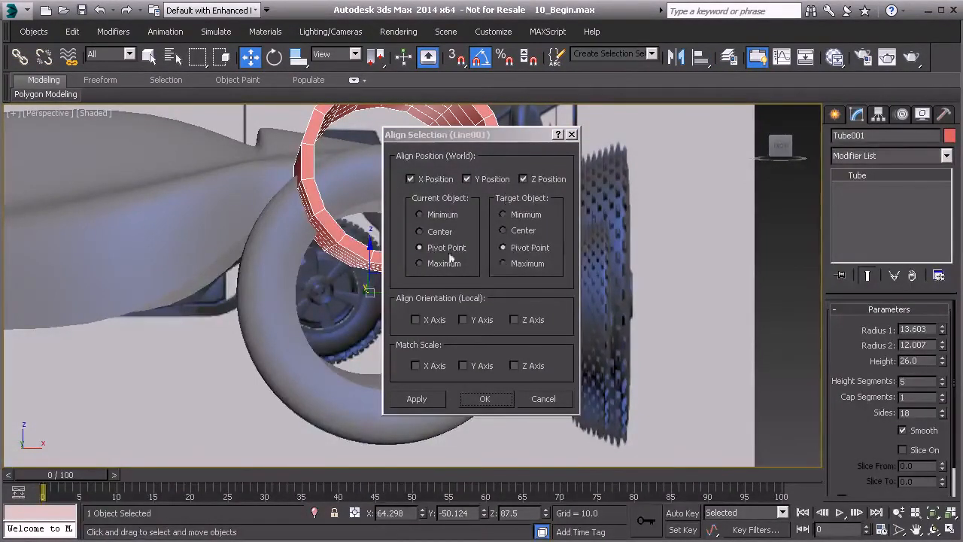
left_click(419, 231)
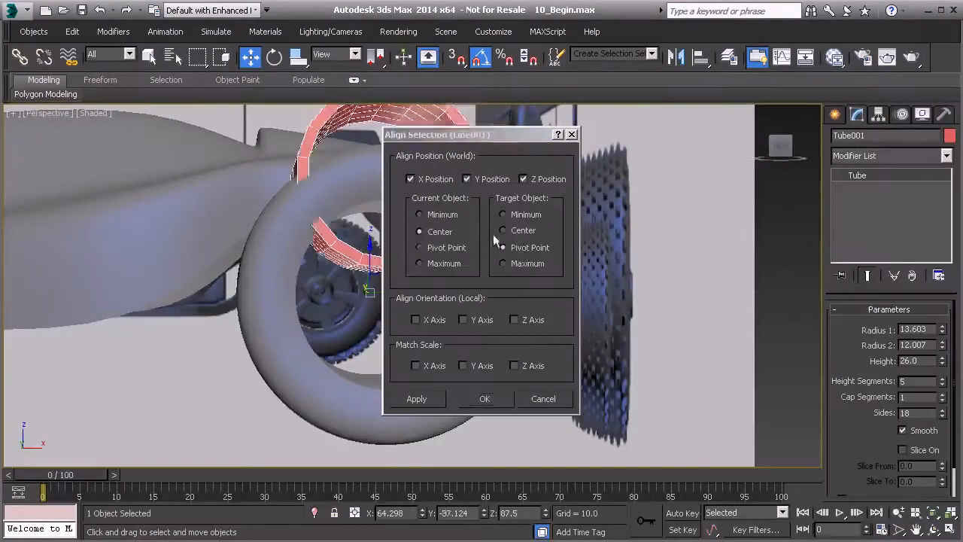
left_click(503, 230)
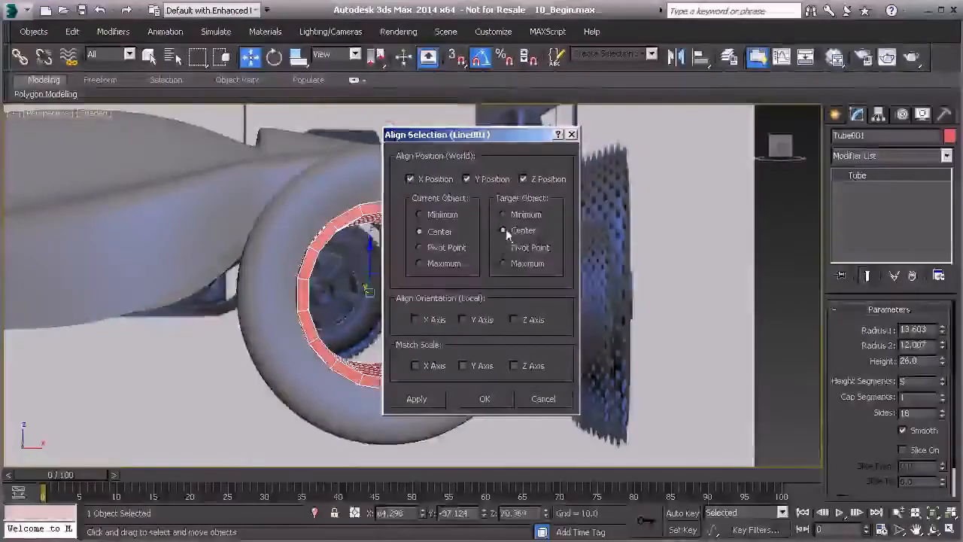
left_click(492, 396)
Reduce the tube's height segments to 1.
middle_click_drag(355, 281, 374, 268, "alt")
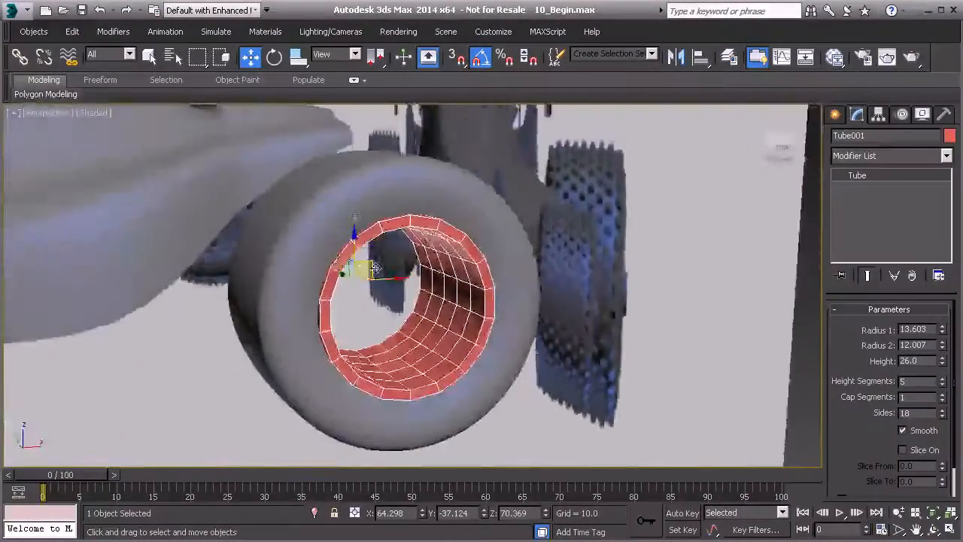
scroll(375, 269, "up", 4)
middle_click_drag(519, 317, 537, 319, "alt")
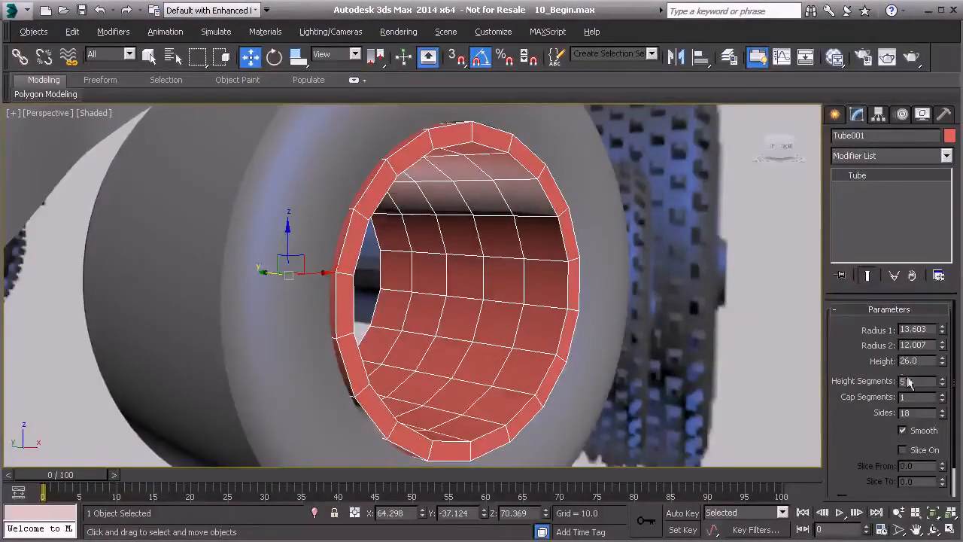
left_click(942, 385)
left_click(942, 386)
left_click(941, 386)
left_click(941, 385)
middle_click_drag(502, 319, 453, 323, "alt")
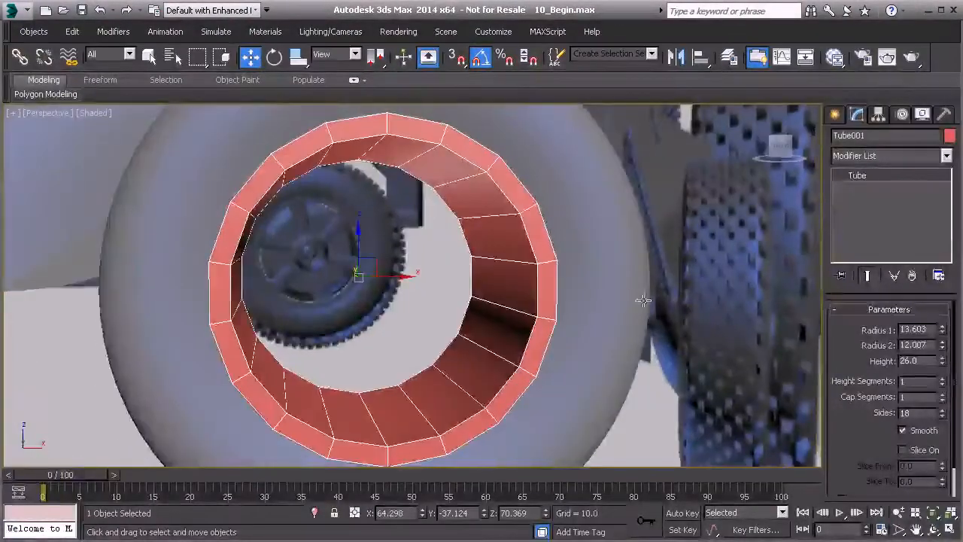
Create a cylinder over the wheel hub in the Front view, with a radius of about 4.8 and a height of about -1.8.
left_click(833, 115)
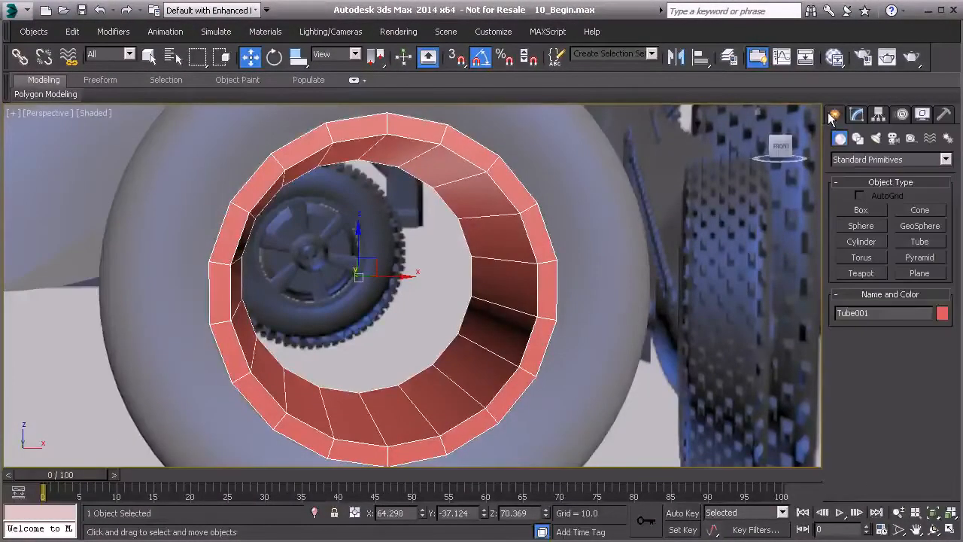
left_click(862, 243)
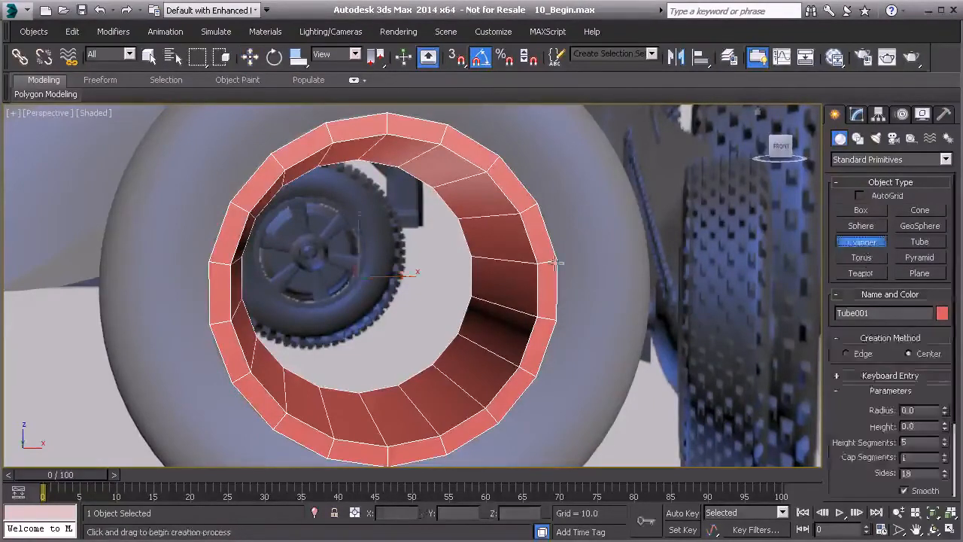
key("f")
scroll(480, 290, "up", 8)
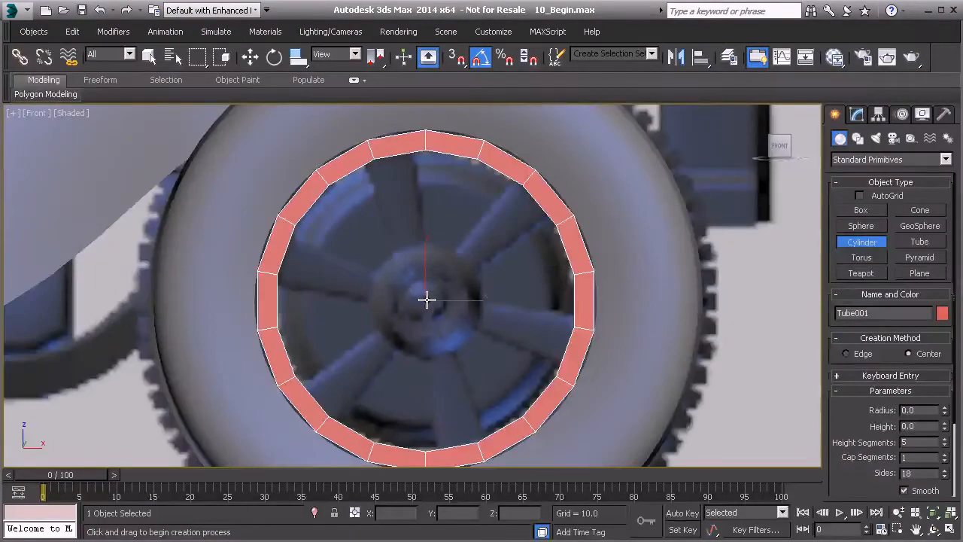
left_click_drag(425, 300, 401, 244)
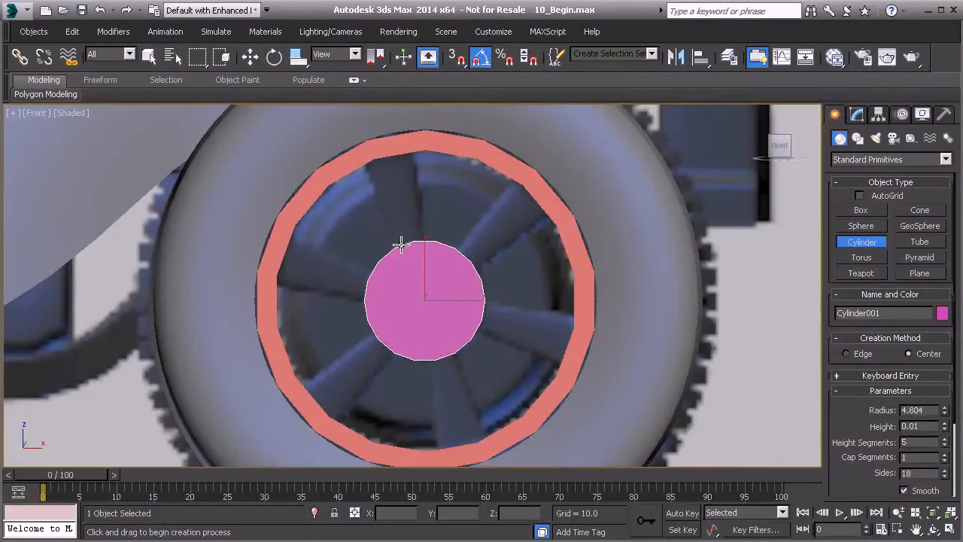
Bring the hub cylinder out to the wheel and align it to the tube, center to center, on X, Y and Z.
key("w")
scroll(425, 285, "down", 2)
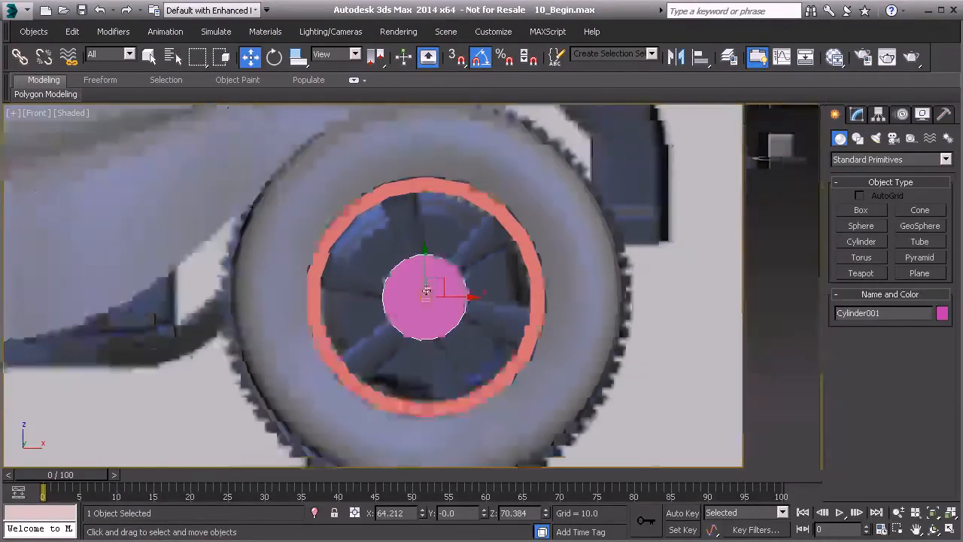
key("p")
middle_click_drag(425, 292, 343, 274, "alt")
left_click_drag(332, 258, 514, 358)
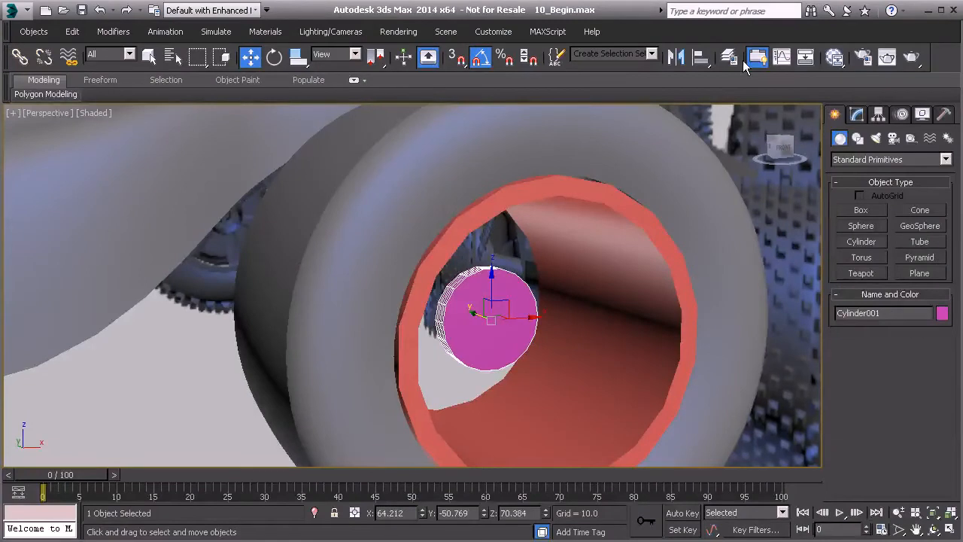
left_click(702, 59)
left_click(621, 224)
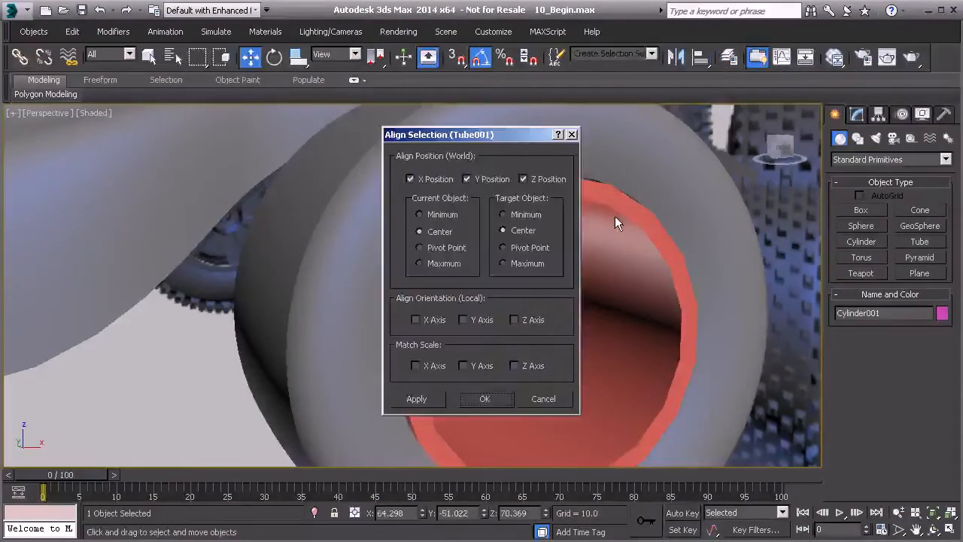
left_click(502, 230)
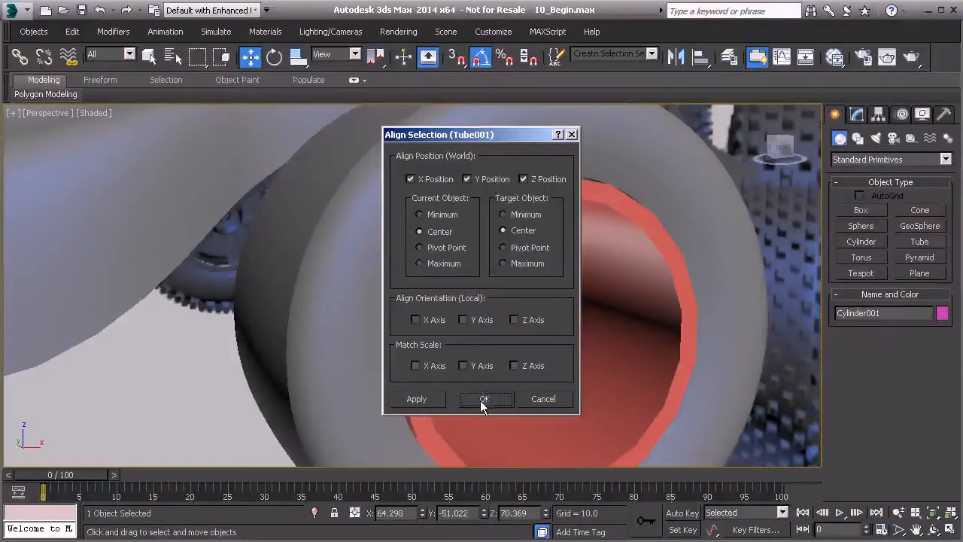
left_click(482, 405)
Move the hub cylinder along the wheel's axis to Y about -62.7, just inside the tube's outer rim.
middle_click_drag(479, 316, 514, 373, "alt")
left_click_drag(466, 313, 549, 352)
key("alt+l")
middle_click_drag(532, 322, 441, 290, "alt")
key("l")
scroll(441, 290, "up", 2)
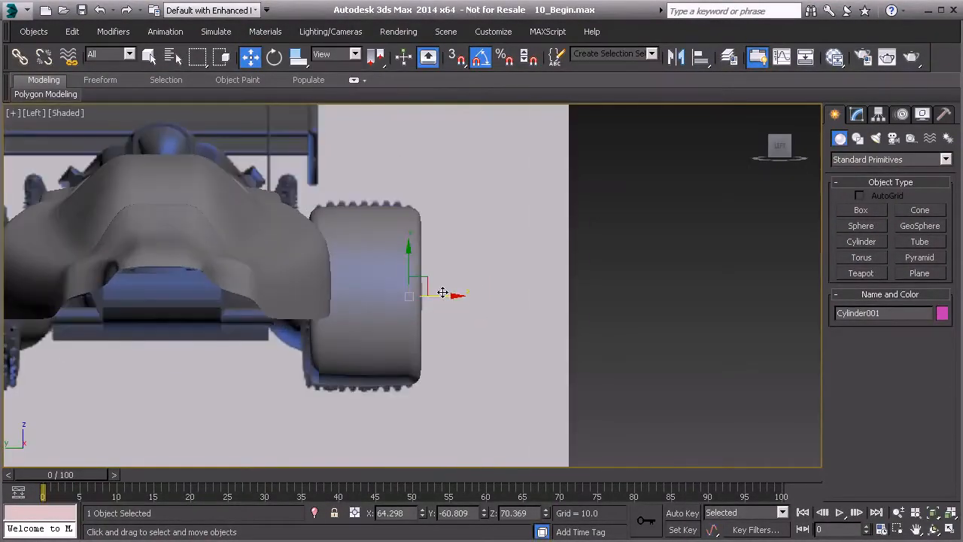
key("F3")
scroll(441, 292, "up", 4)
mouse_move(382, 282)
left_mouse_down()
mouse_move(410, 281)
mouse_move(398, 281)
left_mouse_up()
Set the hub cylinder's height to -4.0 and its radius to 4.0.
left_click(856, 113)
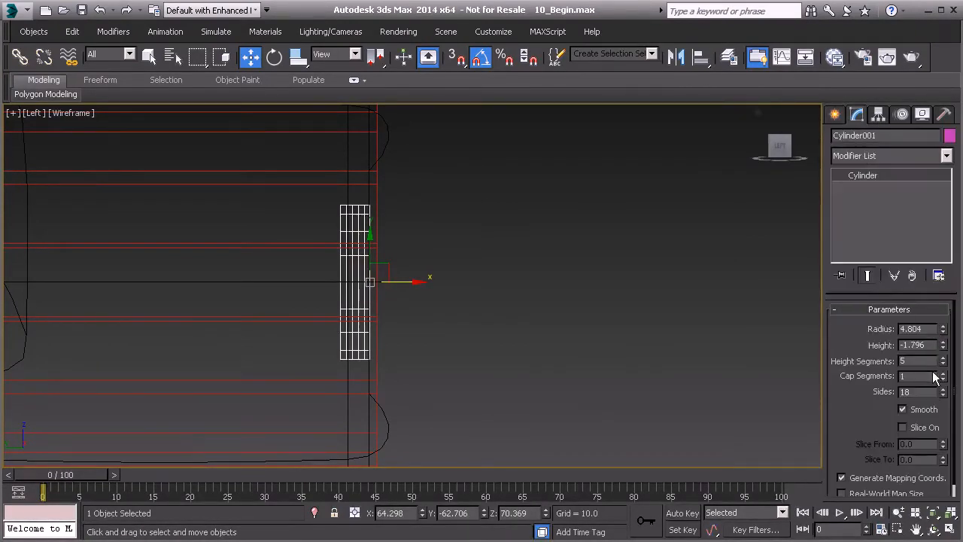
left_click_drag(944, 355, 944, 447)
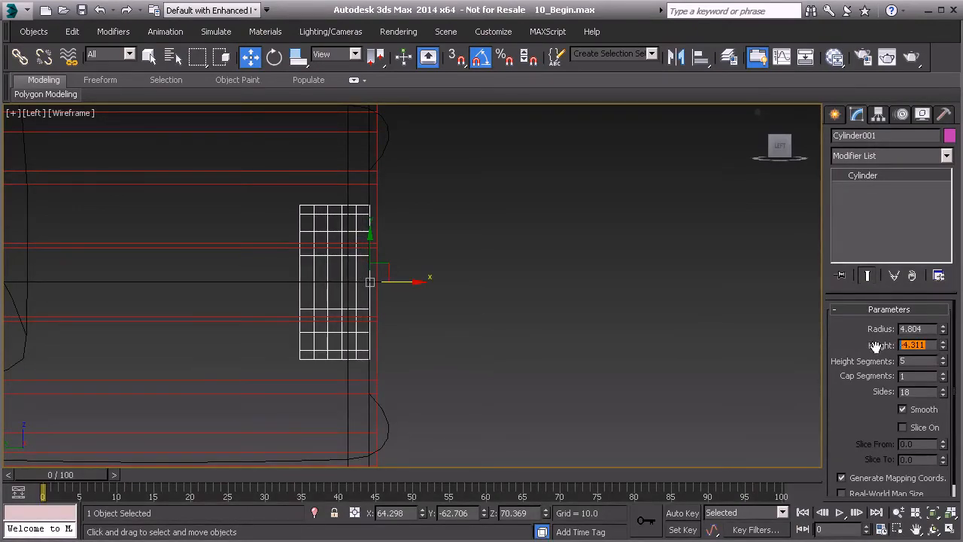
type("4.0")
key("Return")
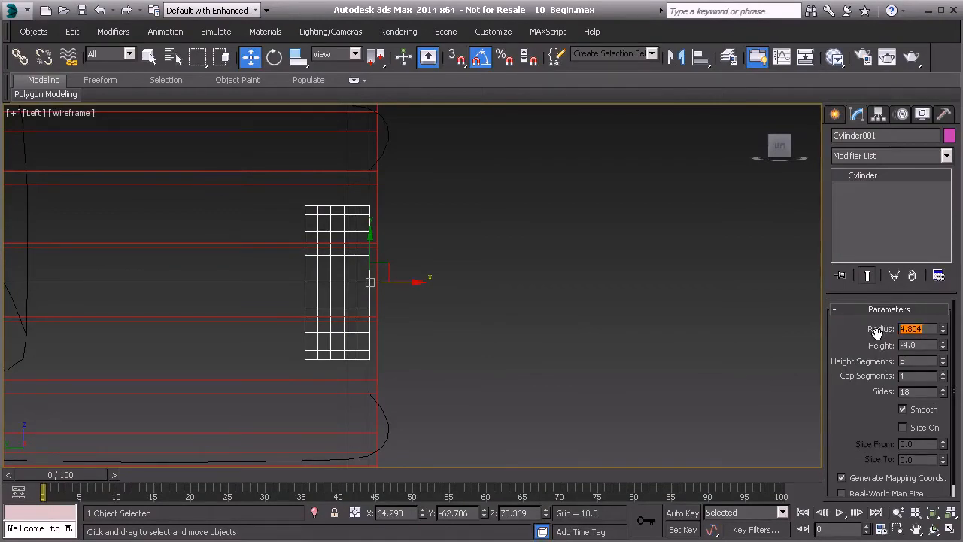
type("4.0")
key("Return")
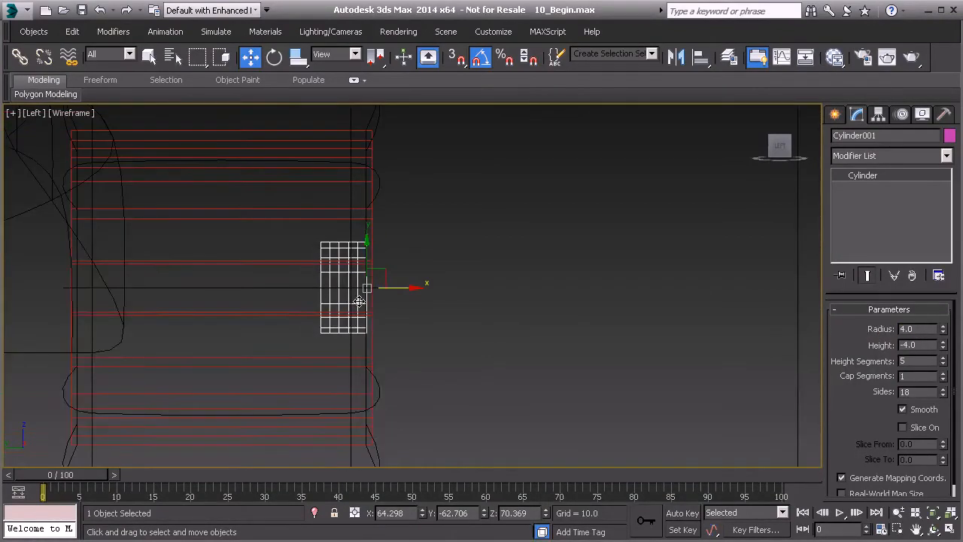
Increase the hub cylinder's radius to 4.72 to match the hub in the Front view's reference image.
key("f")
key("F3")
scroll(362, 308, "up", 4)
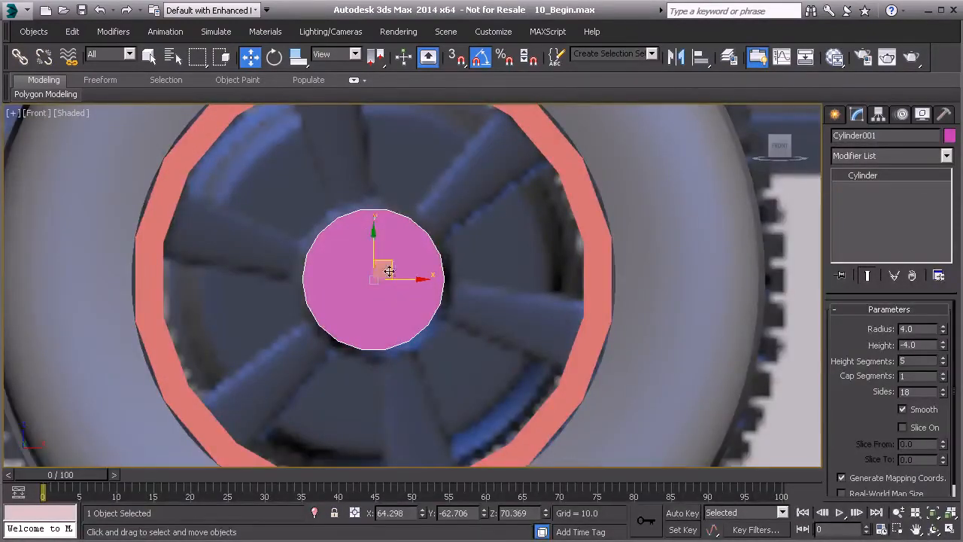
left_click_drag(944, 332, 942, 318)
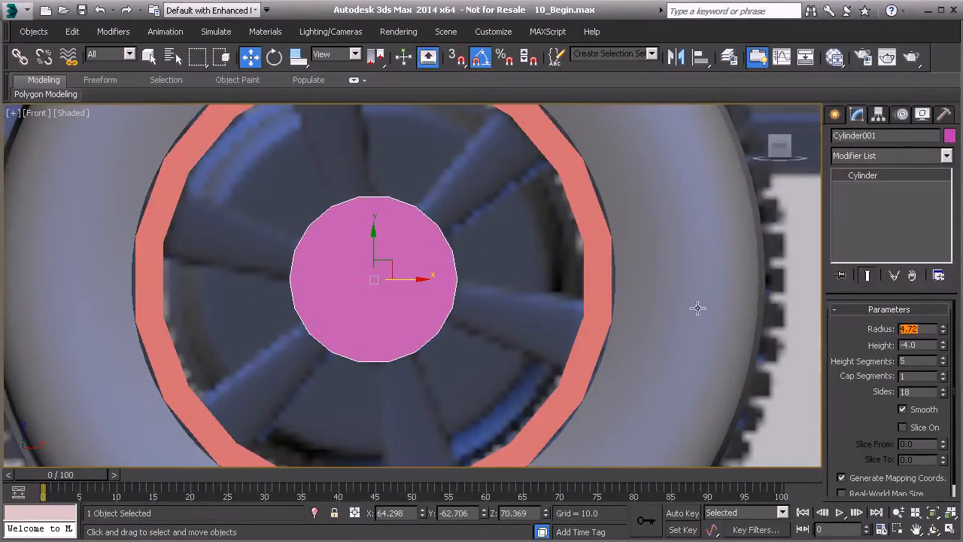
Reduce the number of height segments on the hub cylinder.
key("p")
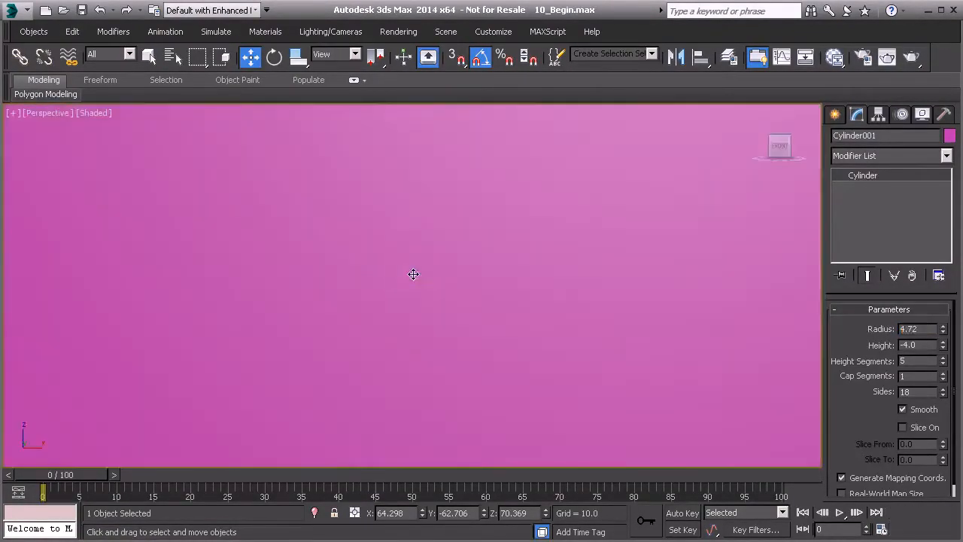
scroll(406, 278, "down", 8)
middle_click_drag(370, 292, 417, 300, "alt")
scroll(416, 300, "up", 5)
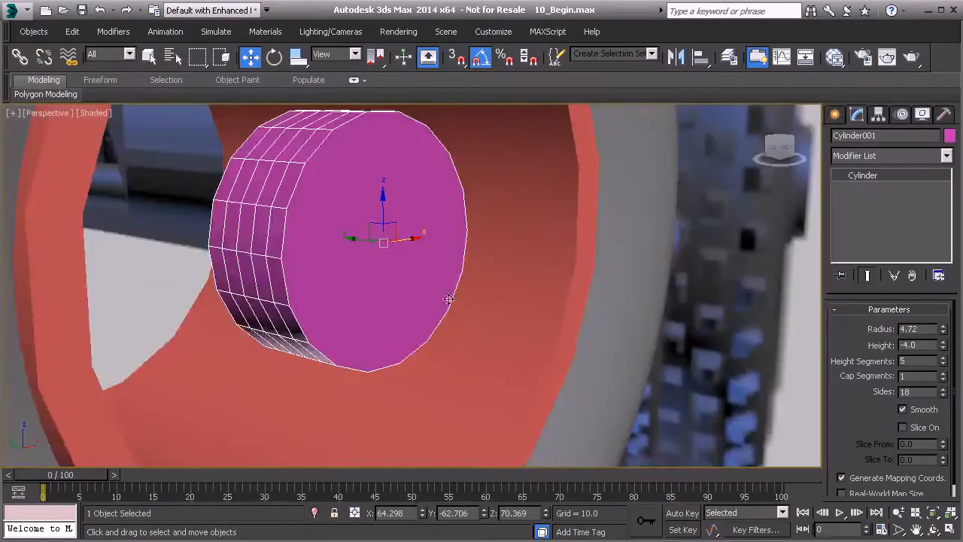
left_click(943, 366)
left_click(943, 366)
left_click(943, 367)
left_click(944, 366)
Examine the tube's sides and the hub cylinder against the spoked wheel in the reference image from several angles.
scroll(401, 306, "down", 5)
middle_click_drag(400, 306, 337, 182, "alt")
left_click(332, 177)
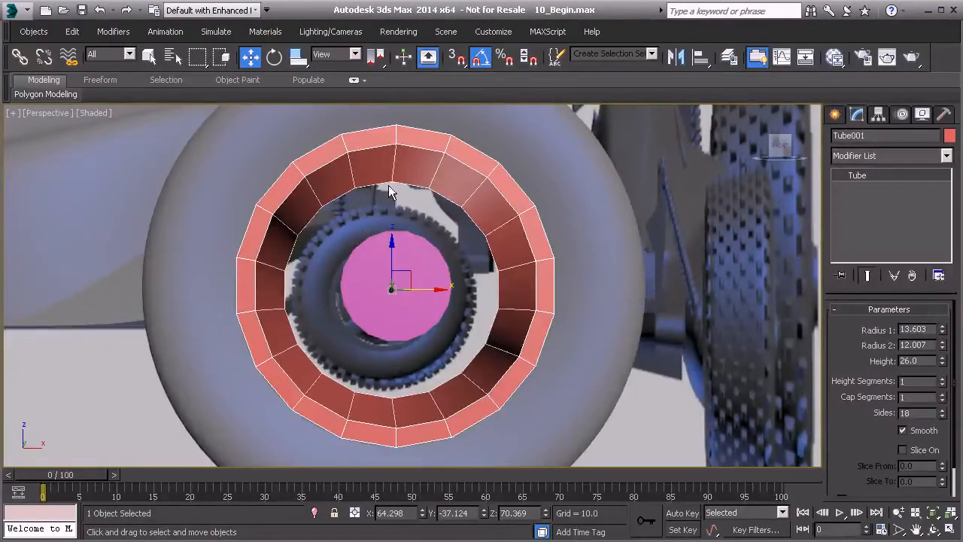
middle_click_drag(414, 157, 385, 207, "alt")
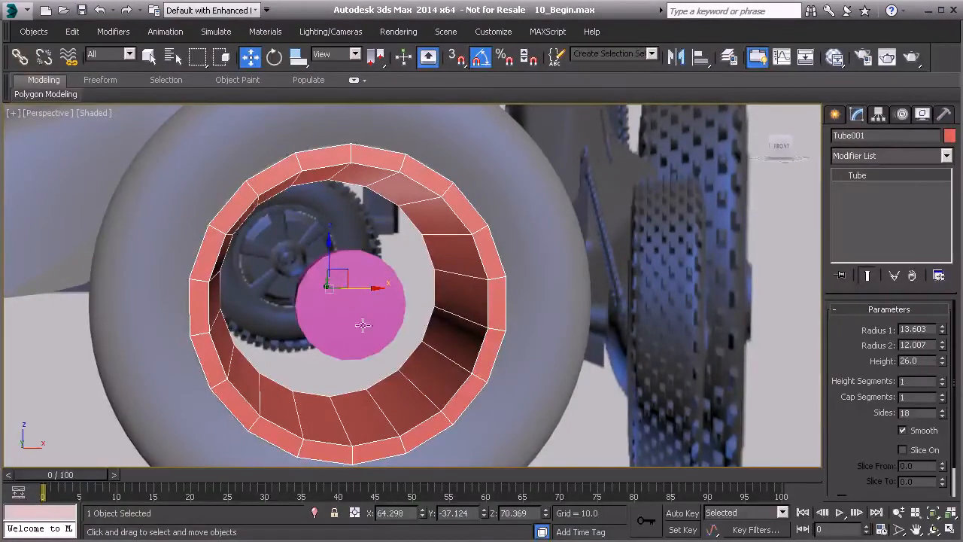
mouse_move(343, 305)
middle_mouse_down("alt")
mouse_move(323, 314)
mouse_move(339, 324)
mouse_move(338, 308)
middle_mouse_up("alt")
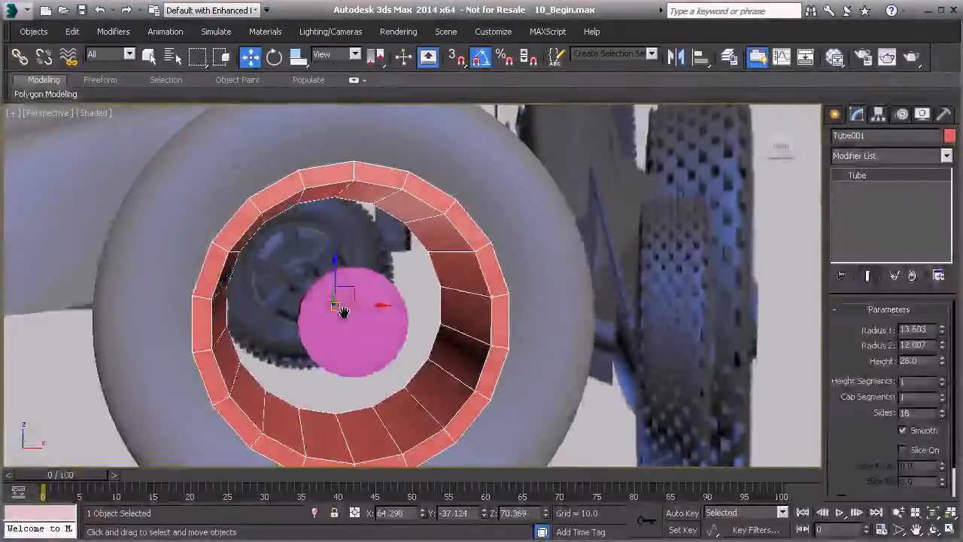
middle_click_drag(293, 243, 294, 243)
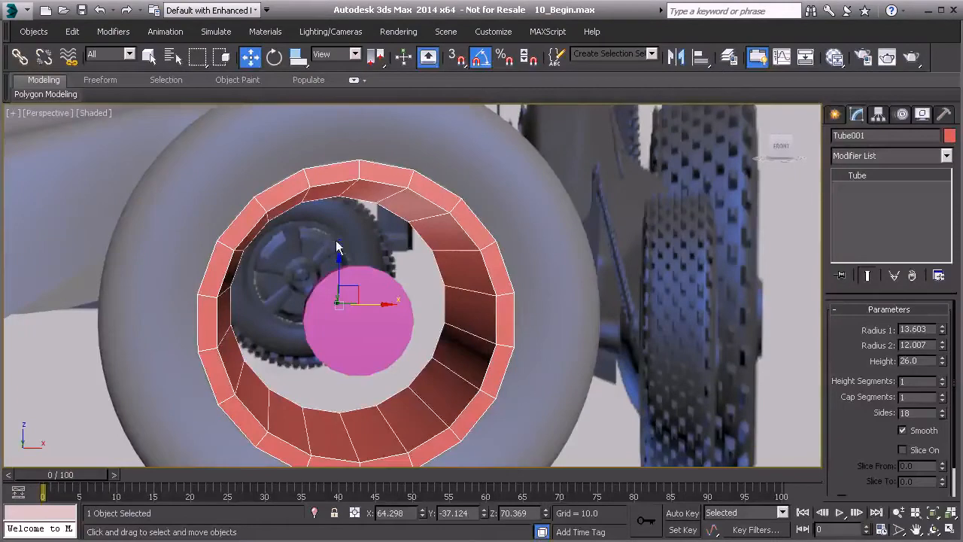
middle_click_drag(338, 246, 277, 243, "alt")
middle_click_drag(357, 250, 329, 233, "alt")
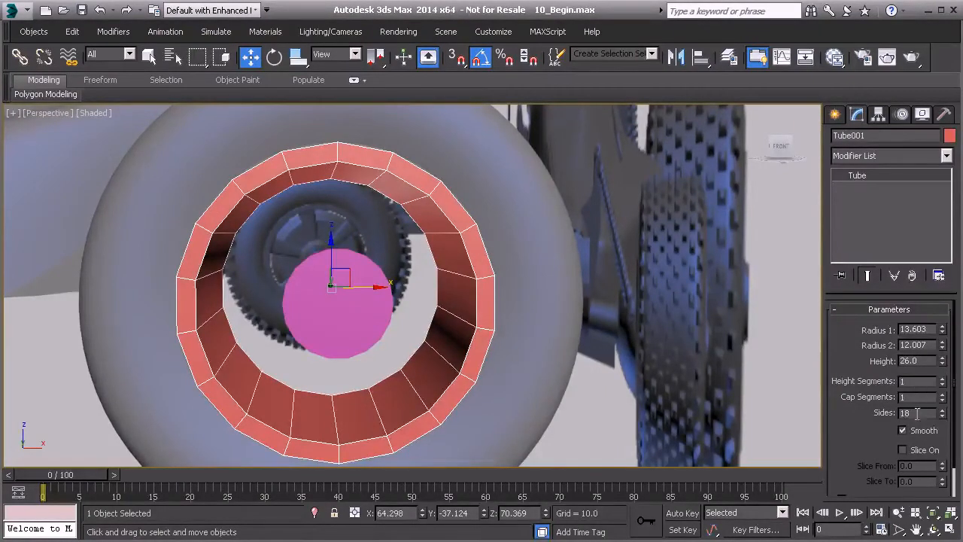
middle_click_drag(319, 300, 344, 293, "alt")
mouse_move(283, 284)
middle_mouse_down("alt")
mouse_move(311, 285)
mouse_move(301, 283)
middle_mouse_up("alt")
Reduce the hub cylinder's sides to 12 and display edged faces on the shaded models.
left_click(328, 284)
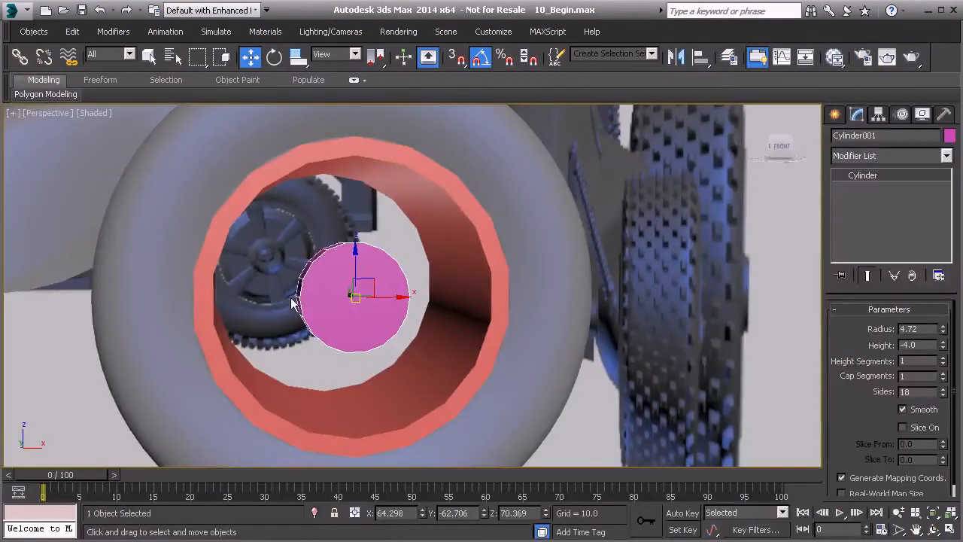
middle_click_drag(419, 290, 319, 275, "alt")
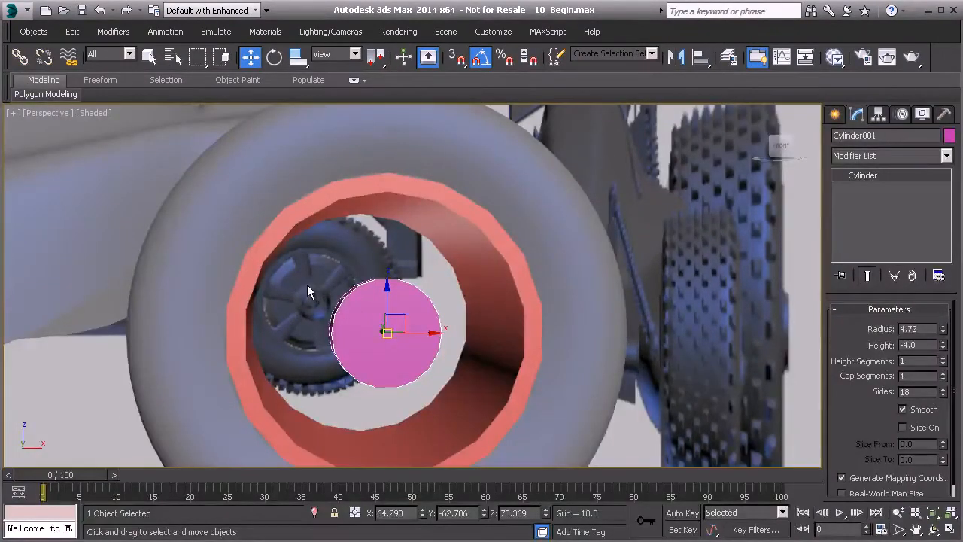
middle_click_drag(315, 292, 321, 298, "alt")
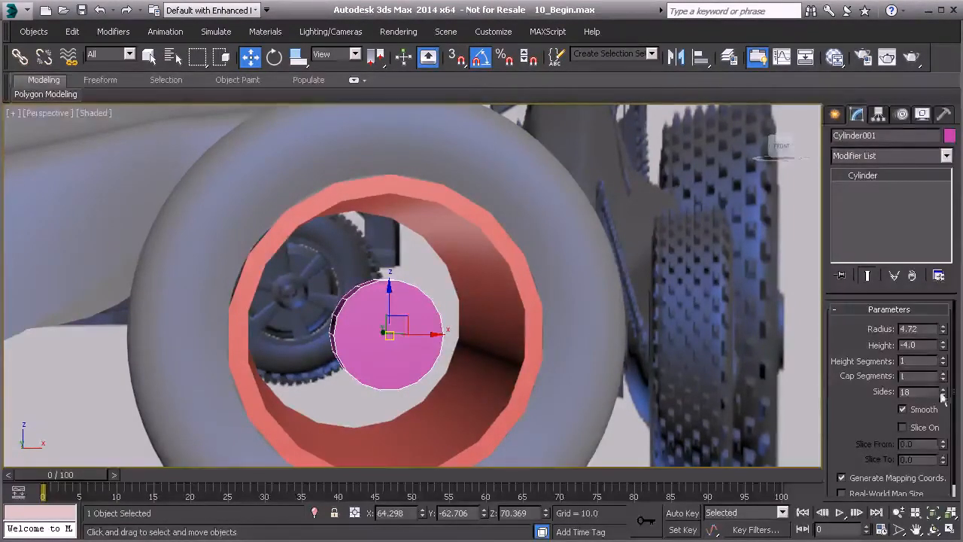
left_click_drag(942, 397, 946, 404)
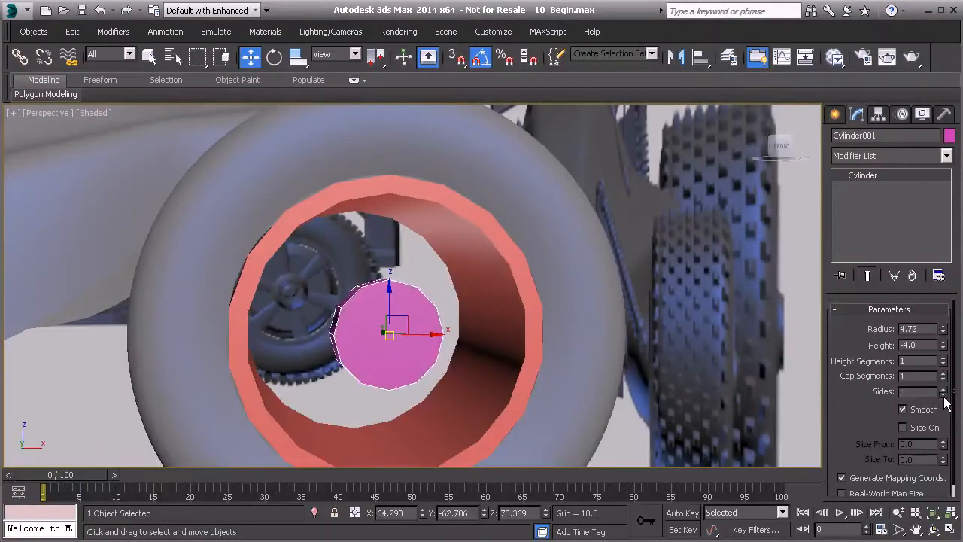
middle_click_drag(482, 330, 367, 312, "alt")
key("F4")
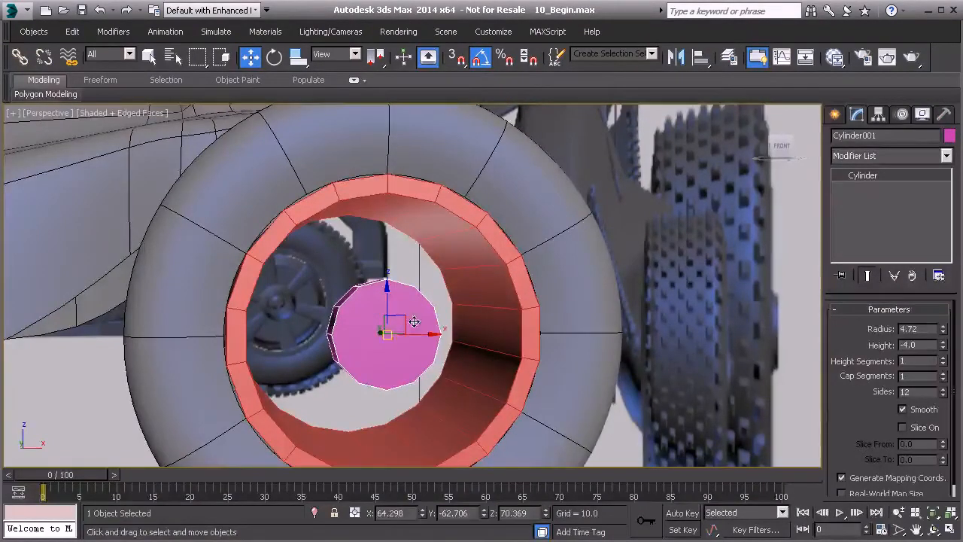
Rotate the rim tube 5 degrees about the wheel's axis in the Front view to align its edges with the reference spokes.
key("l")
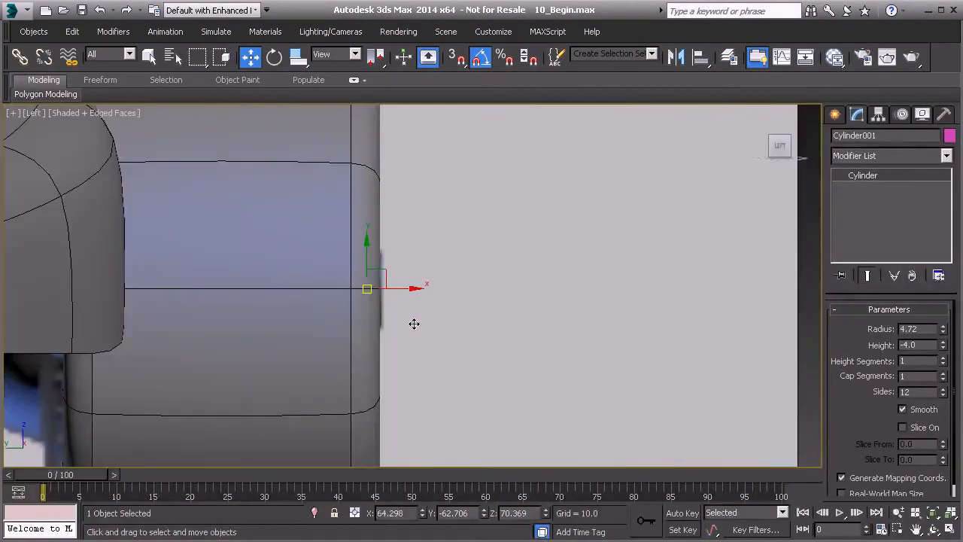
key("f")
middle_click_drag(364, 237, 368, 283)
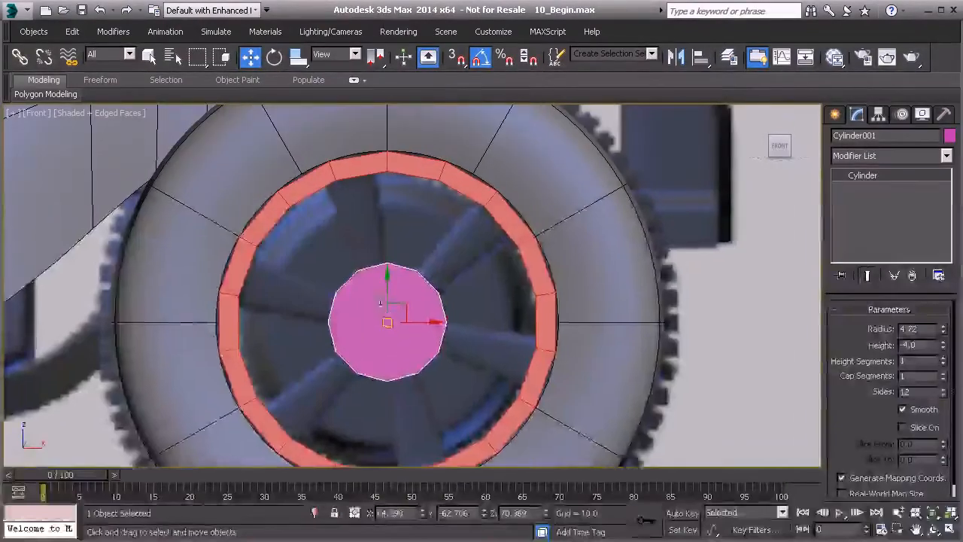
scroll(366, 283, "up", 3)
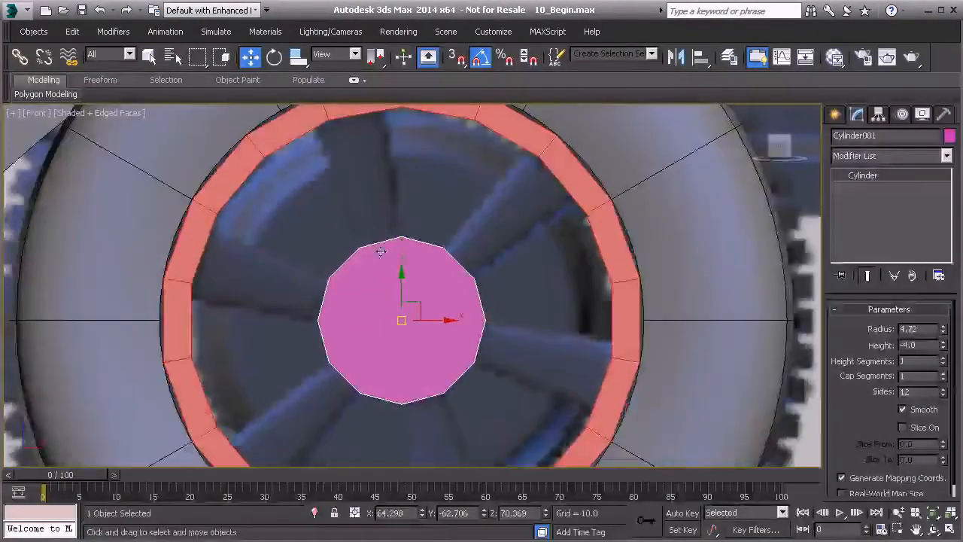
middle_click_drag(351, 110, 361, 160)
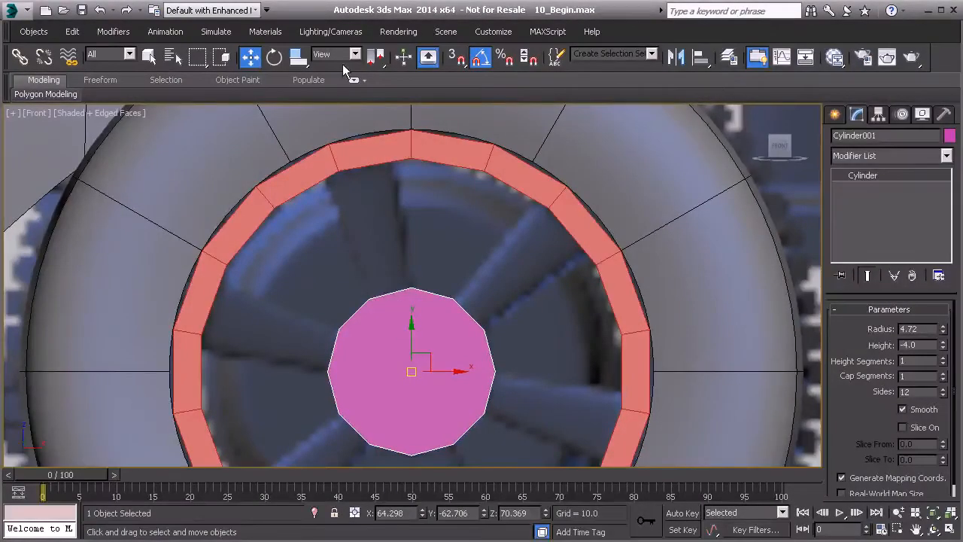
left_click(276, 60)
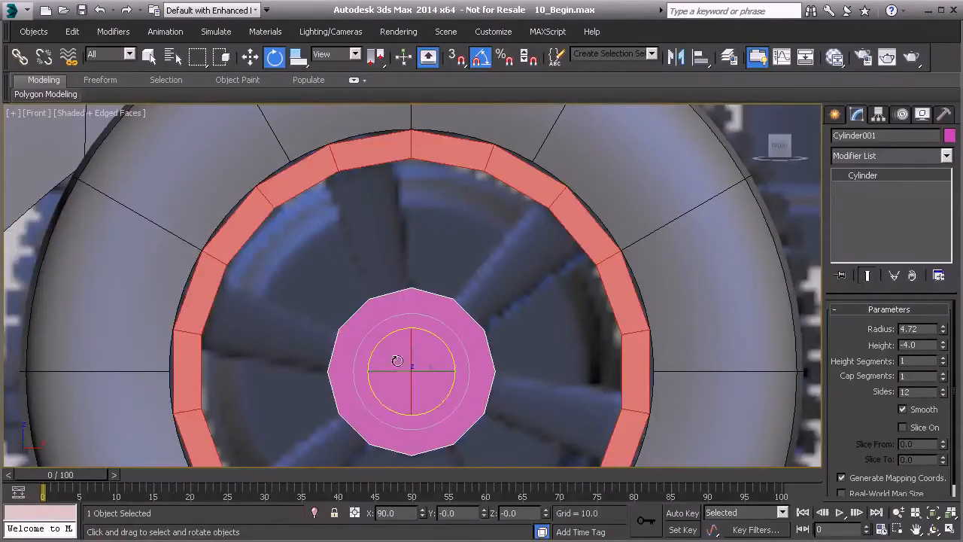
left_click(346, 156)
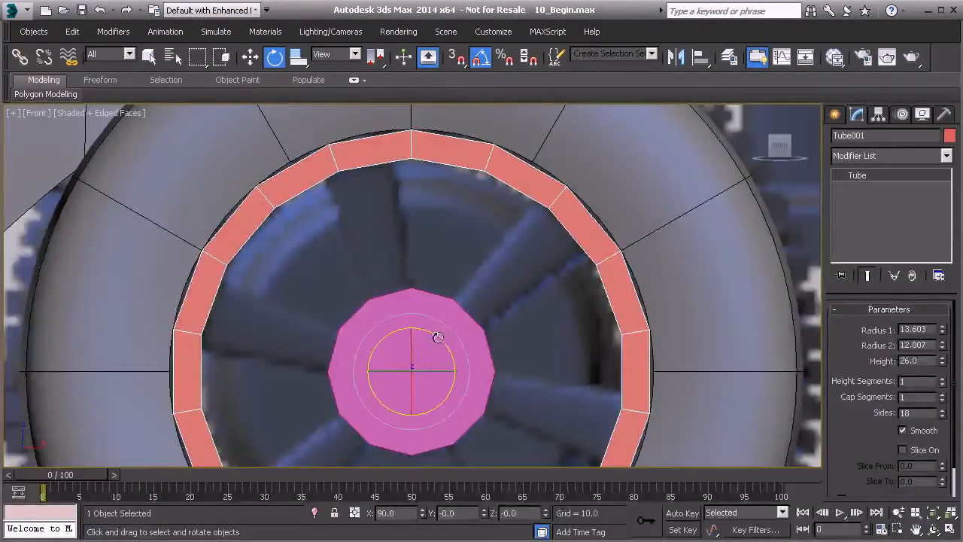
left_click_drag(437, 337, 435, 335)
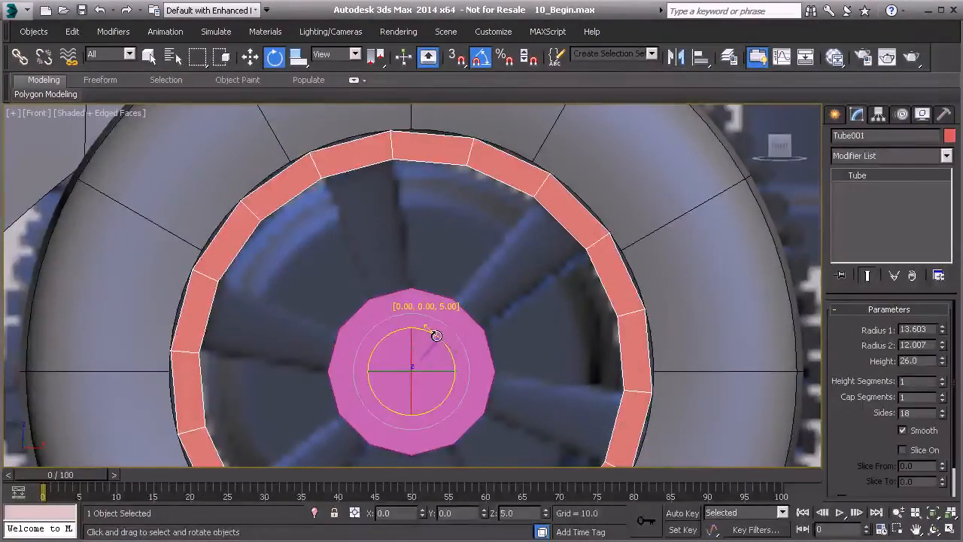
Convert the rim tube to an Editable Poly in the Perspective view.
middle_click_drag(533, 292, 545, 382)
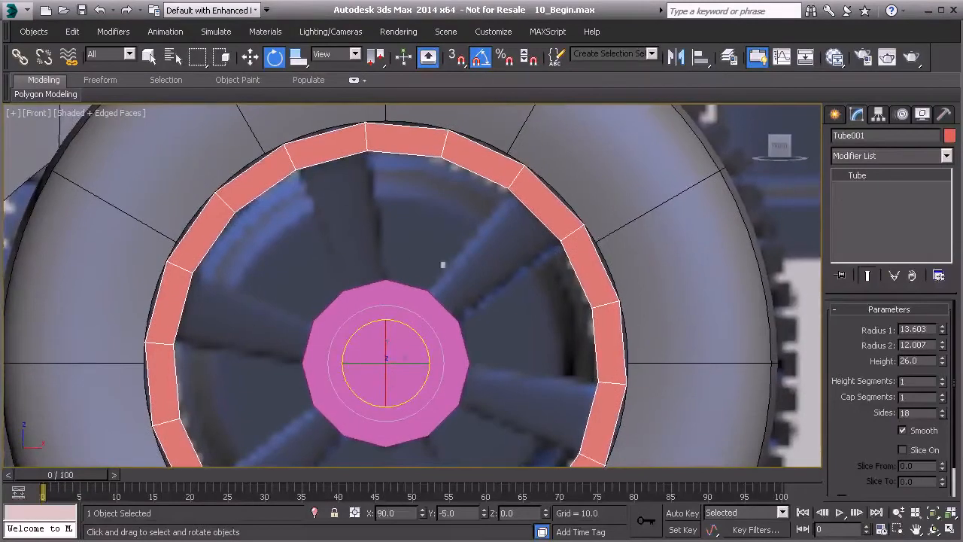
middle_click_drag(398, 262, 343, 224)
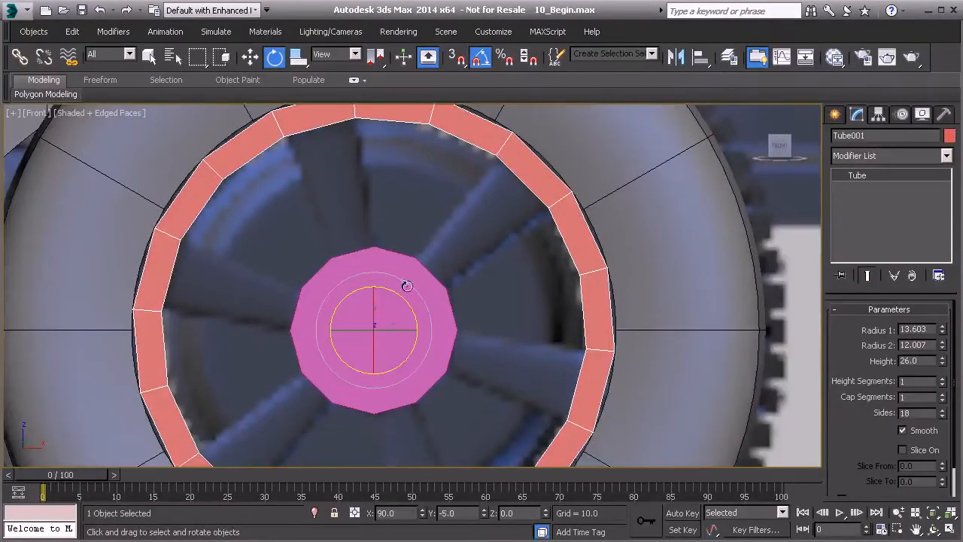
mouse_move(418, 281)
middle_mouse_down("alt")
mouse_move(369, 296)
mouse_move(431, 306)
mouse_move(427, 294)
middle_mouse_up("alt")
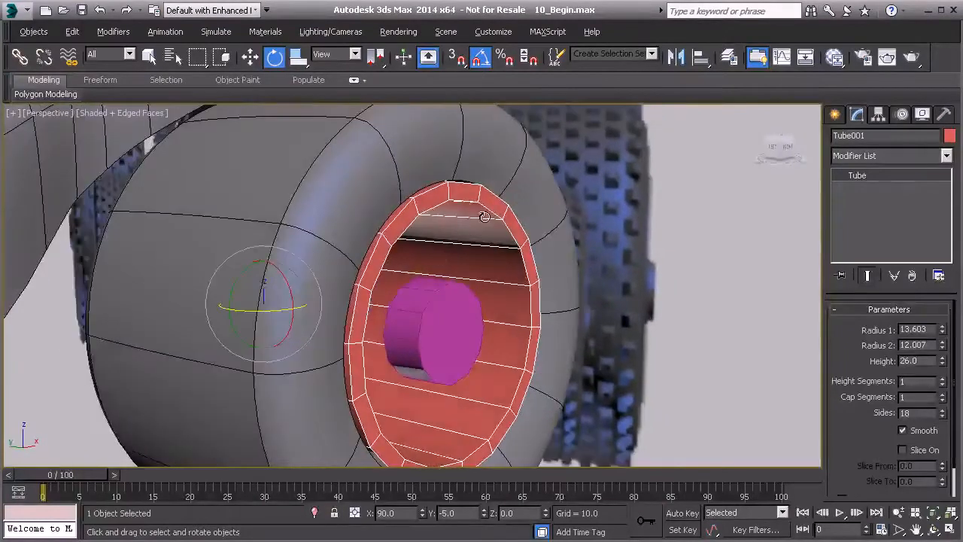
middle_click_drag(484, 217, 455, 229, "alt")
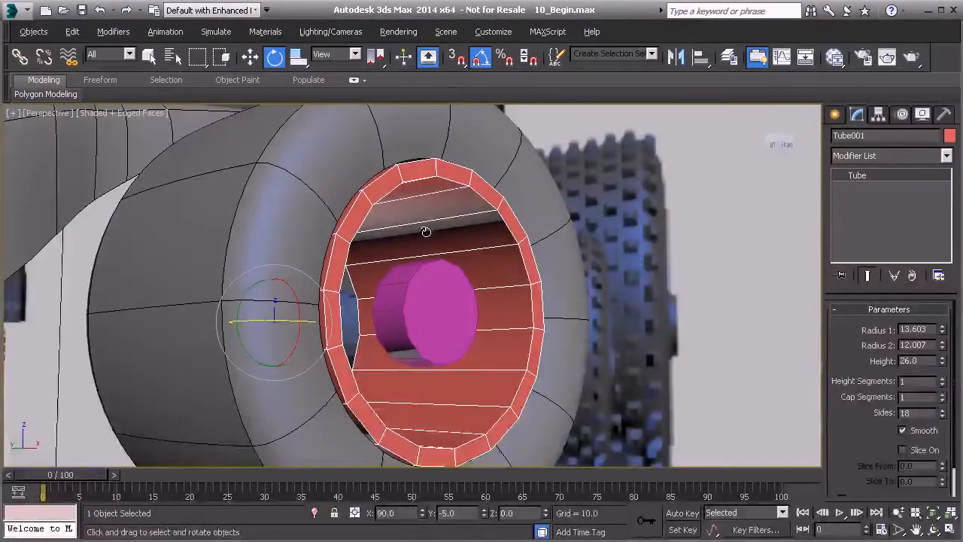
middle_click_drag(474, 310, 469, 253, "alt")
right_click(475, 239)
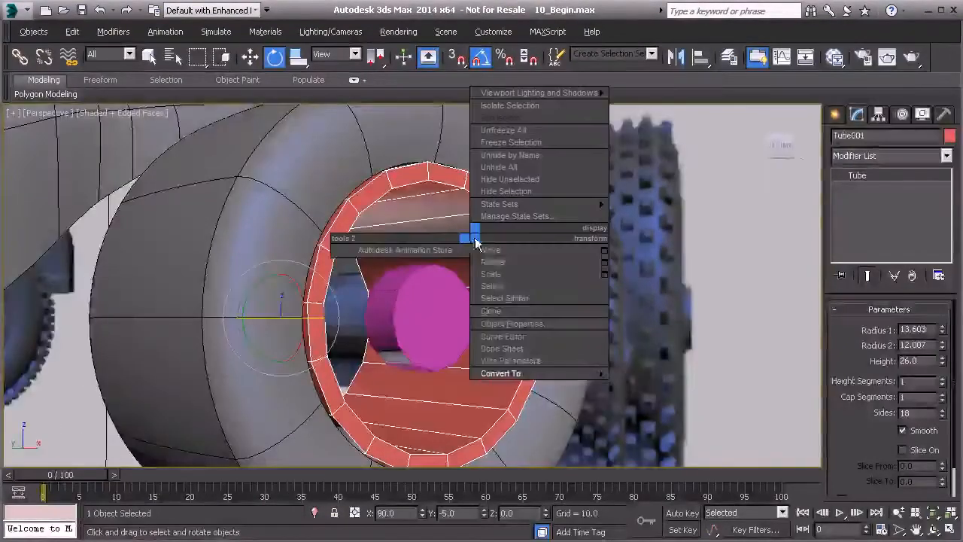
mouse_move(538, 373)
left_click(654, 385)
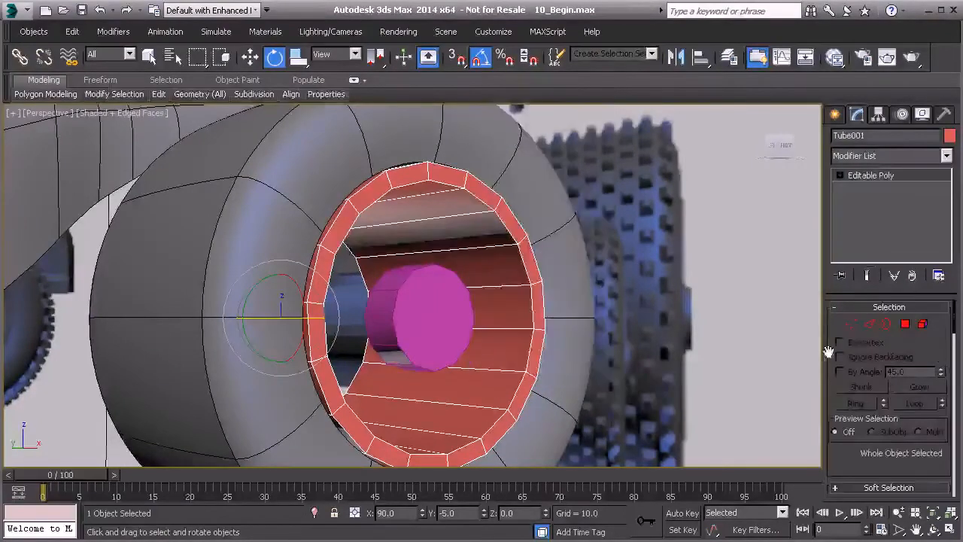
Select the full ring of lengthwise edges on the tube's inner wall.
left_click(869, 324)
left_click(506, 327)
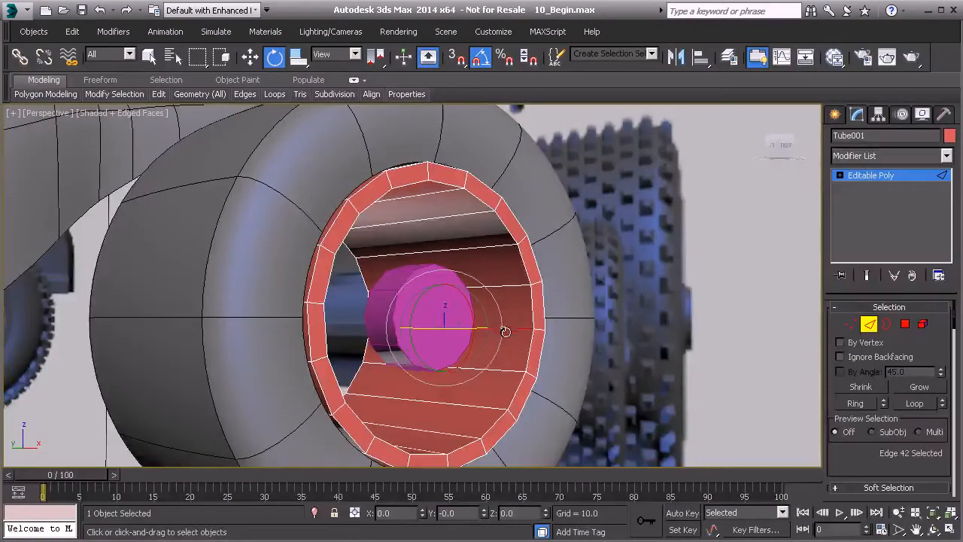
left_click(504, 284, "shift")
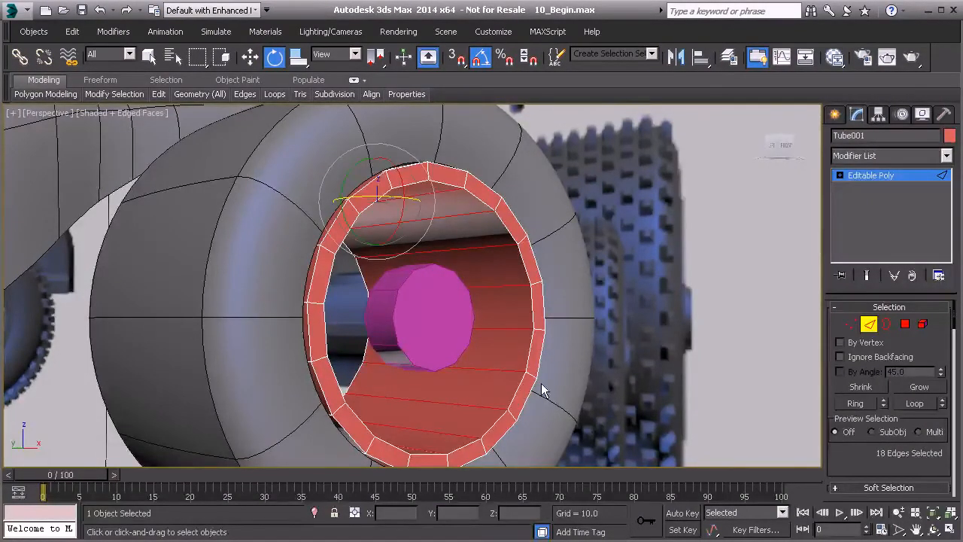
Connect the selected inner edges with one segment and slide the new loop toward the outer rim to 64.
scroll(844, 449, "down", 5)
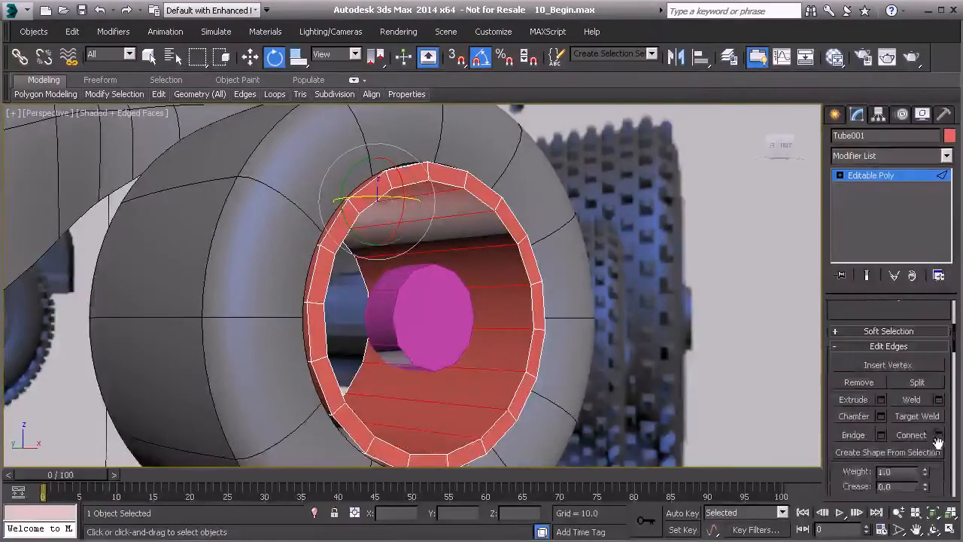
left_click(939, 435)
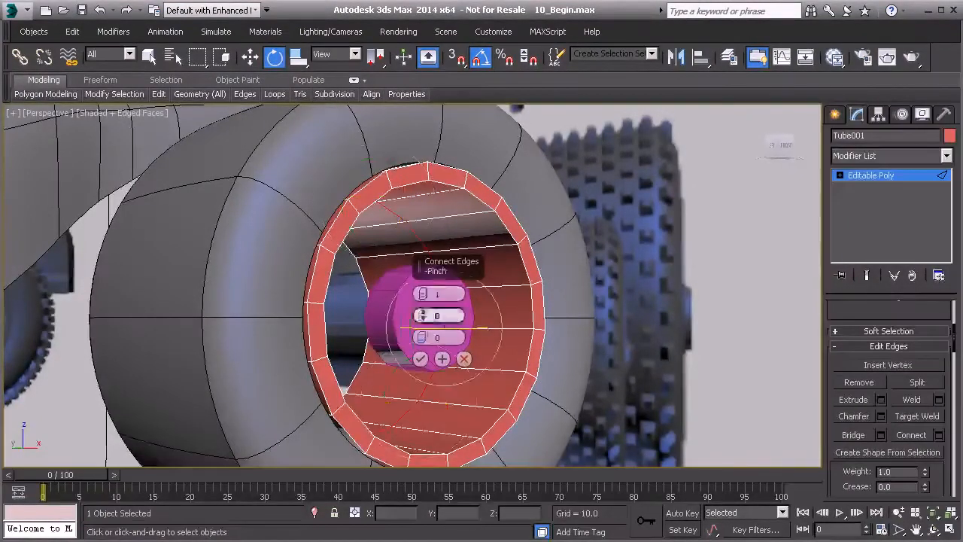
left_click(423, 291)
middle_click_drag(377, 313, 380, 302, "alt")
left_click(423, 297)
middle_click_drag(365, 262, 340, 306, "alt")
scroll(340, 301, "up", 5)
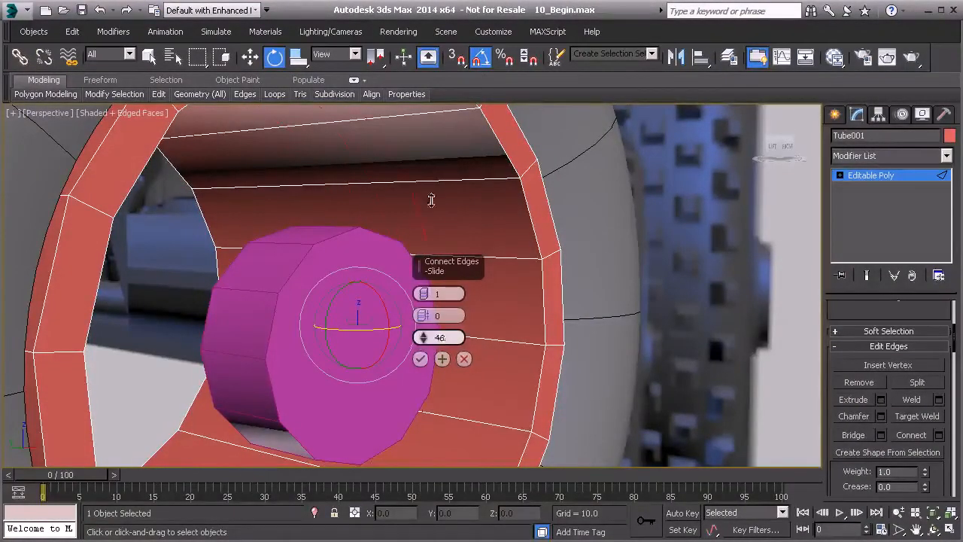
middle_click_drag(370, 327, 211, 310)
Set the connecting loop's slide to 66 in the wireframe Top view, level with the hub's inner end, and apply it.
key("t")
scroll(211, 310, "down", 2)
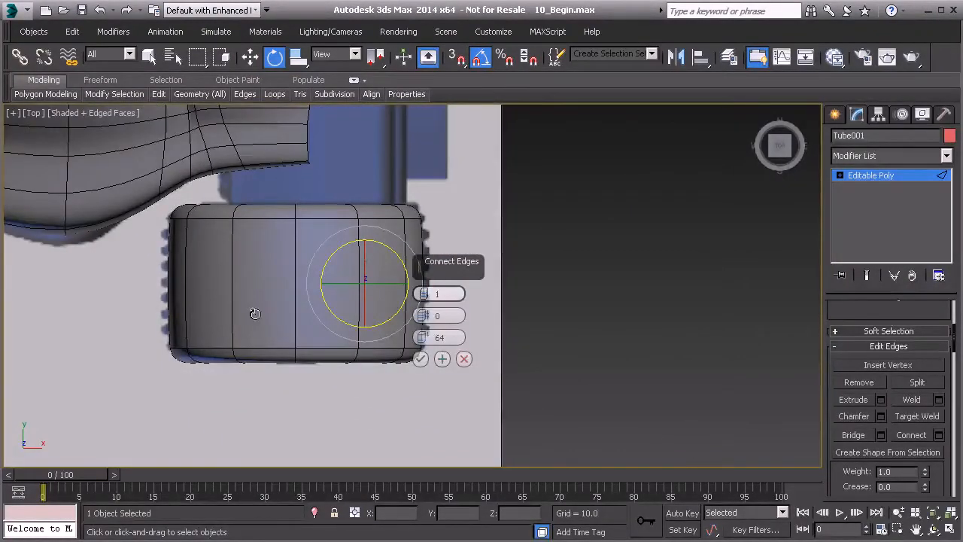
key("F3")
scroll(299, 293, "up", 2)
scroll(299, 293, "up", 5)
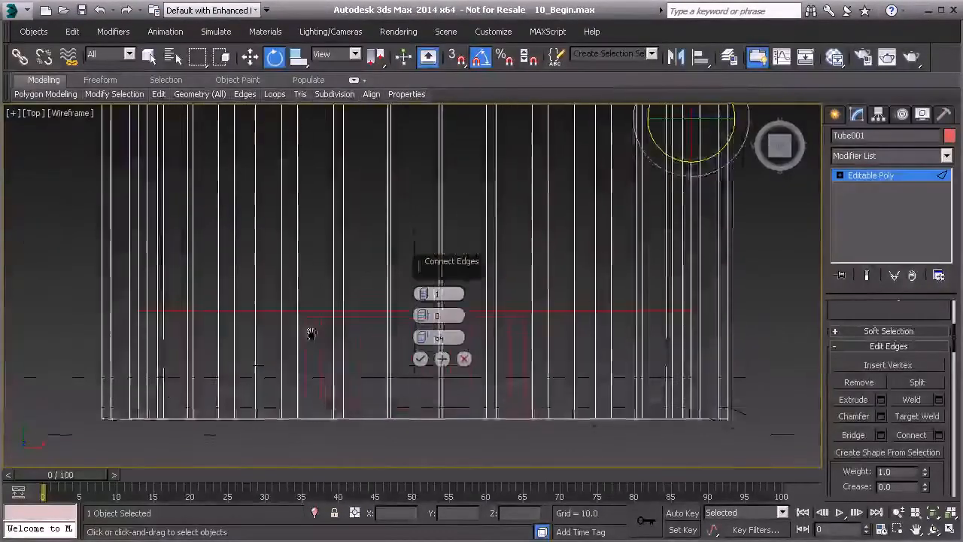
left_click(424, 334)
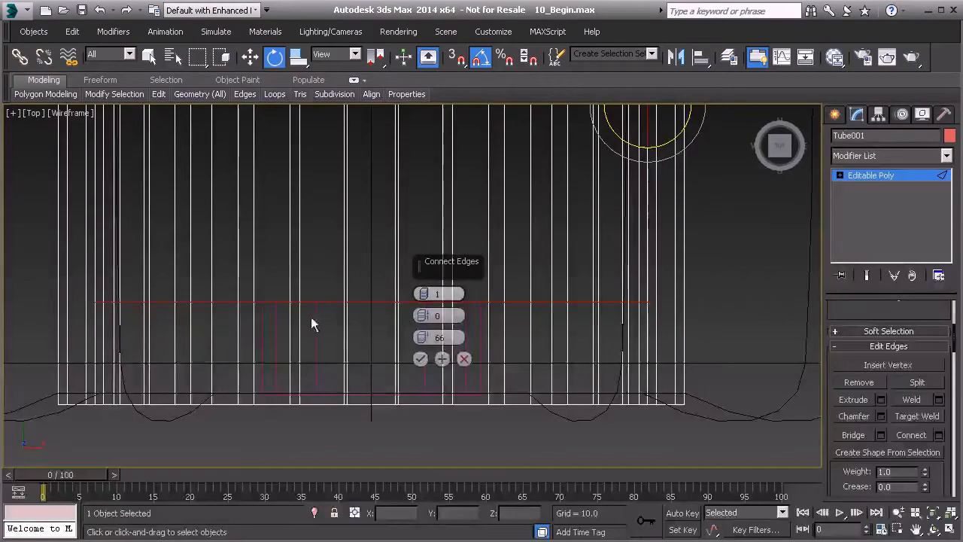
left_click(421, 361)
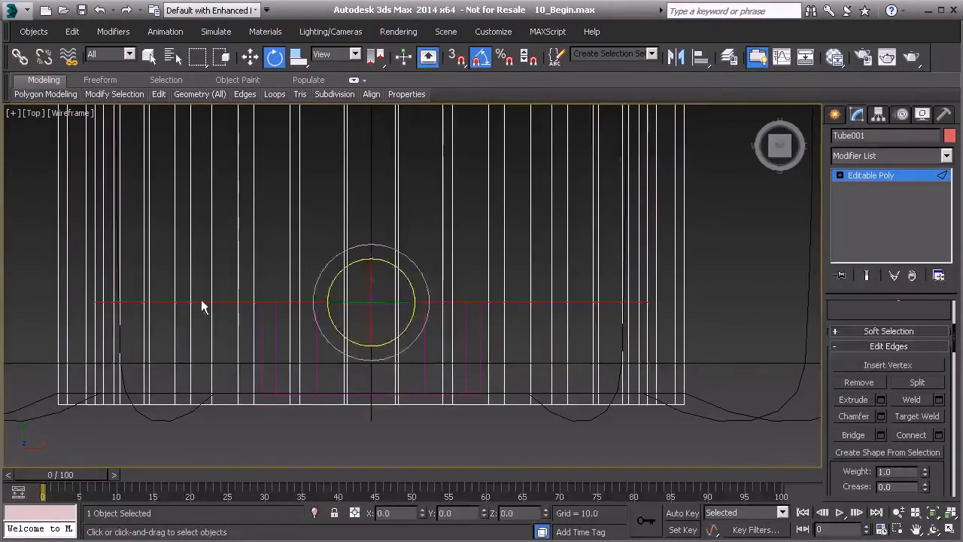
Select the full ring of short lengthwise edges between the new loop and the tube's outer rim in the shaded Perspective view.
middle_click_drag(351, 331, 332, 328)
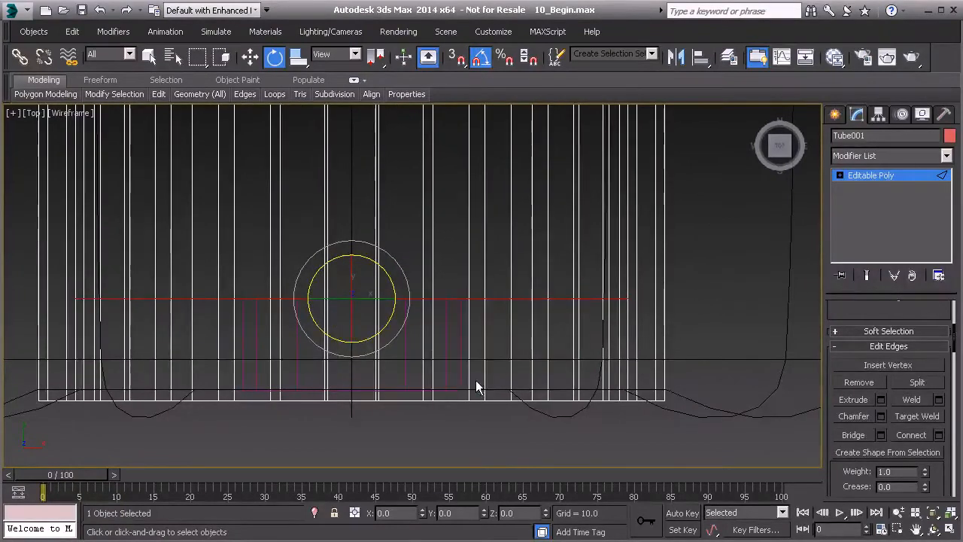
key("p")
scroll(440, 332, "down", 4)
key("F3")
mouse_move(440, 330)
middle_mouse_down("alt")
mouse_move(477, 230)
mouse_move(517, 218)
mouse_move(536, 184)
middle_mouse_up("alt")
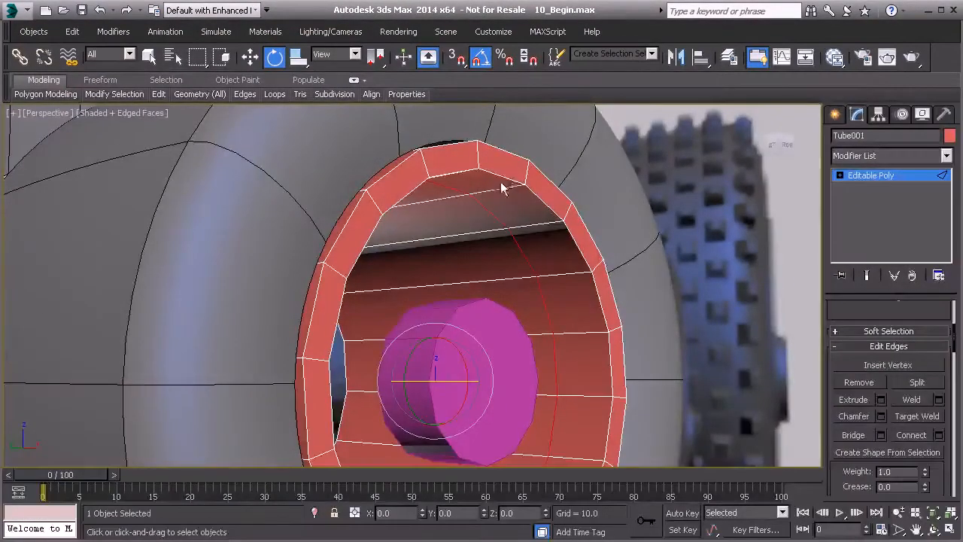
left_click(514, 187)
left_click(541, 224, "ctrl")
left_click(569, 273, "ctrl")
left_click(585, 332, "ctrl")
key("alt+r")
scroll(898, 444, "down", 3)
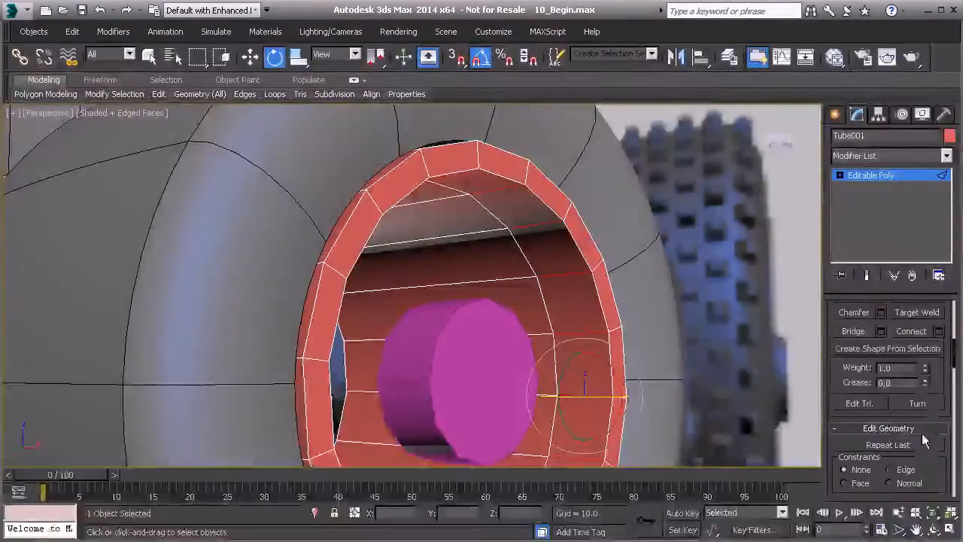
Connect the selected edges with one segment and slide the new loop to -80, level with the hub's outer face.
left_click(939, 332)
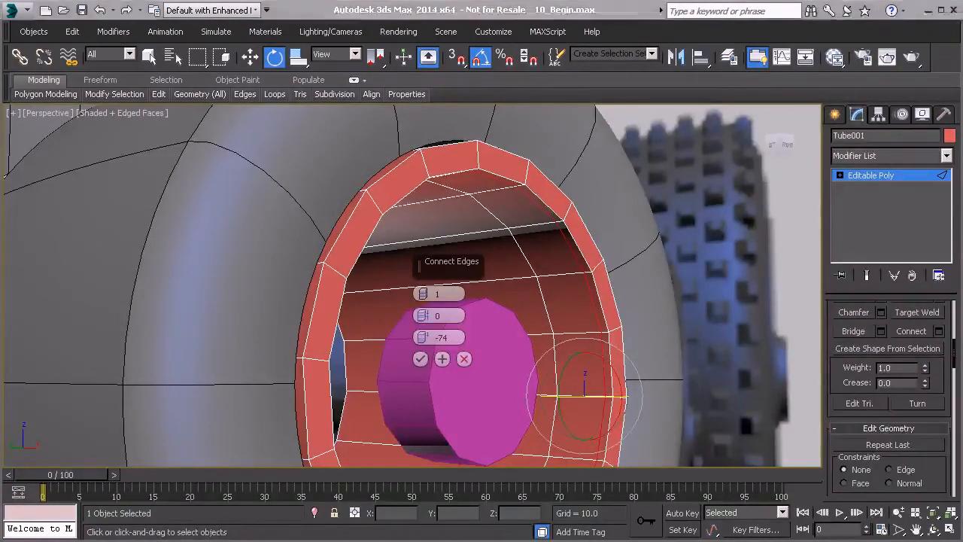
key("t")
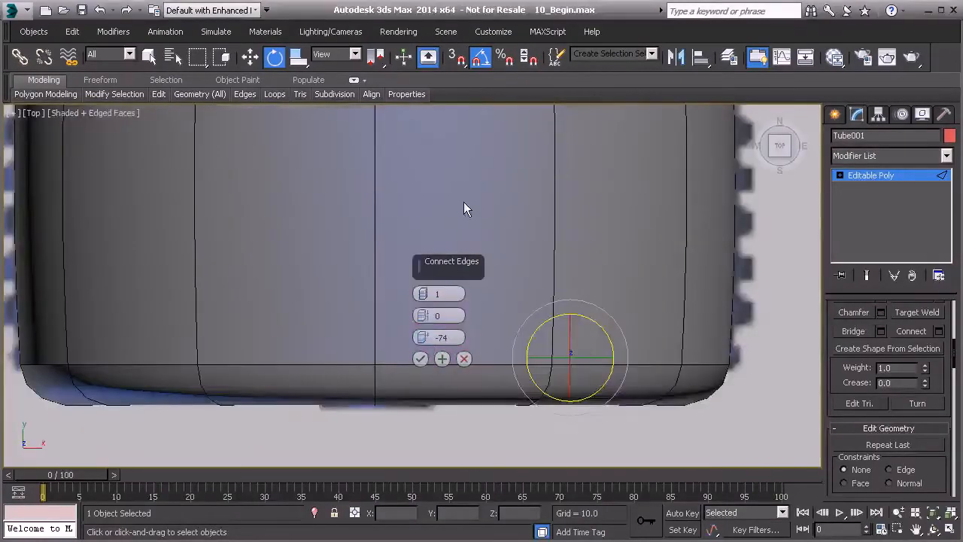
key("F3")
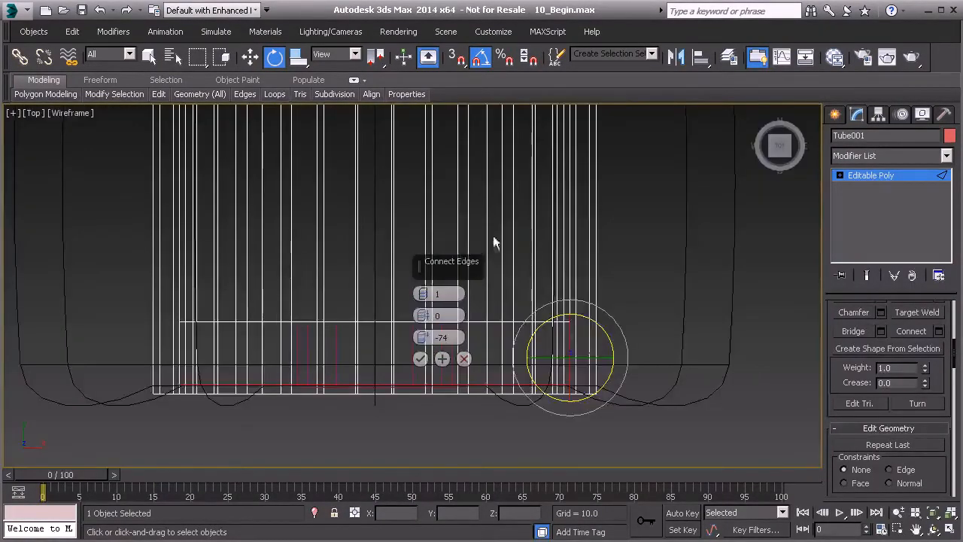
scroll(493, 242, "up", 3)
left_click_drag(425, 342, 420, 351)
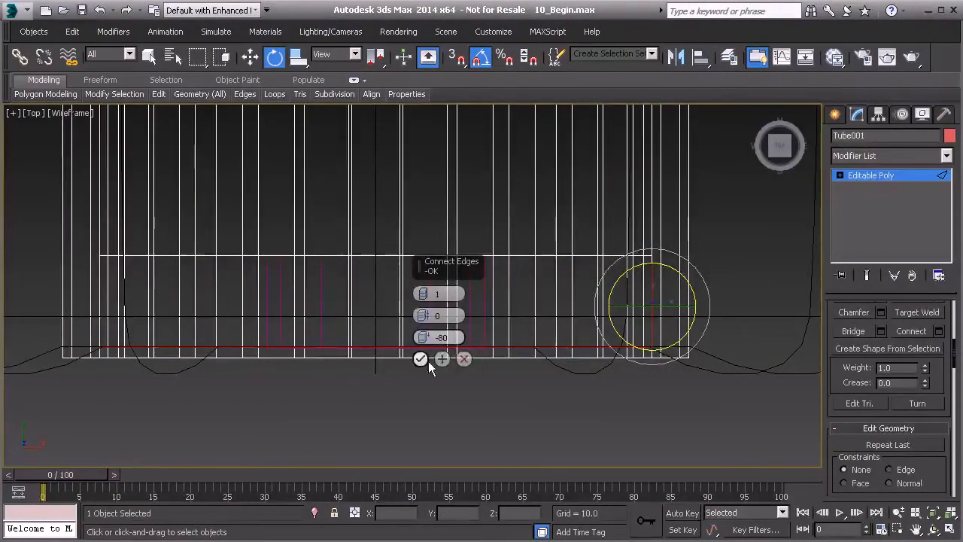
left_click(420, 359)
Leave edge editing and attach the hub cylinder to the rim tube's Editable Poly.
scroll(419, 359, "down", 3)
key("p")
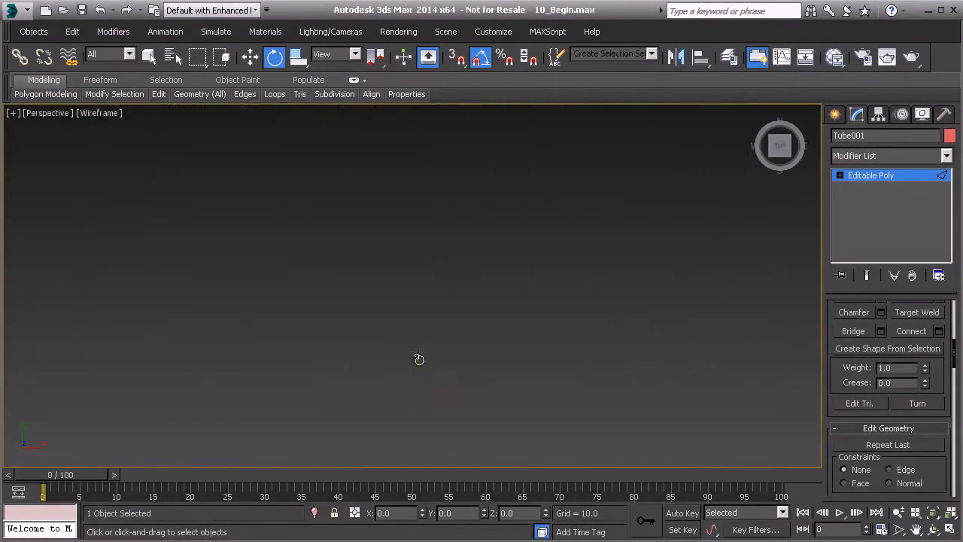
key("F3")
scroll(419, 360, "down", 4)
mouse_move(446, 377)
middle_mouse_down("alt")
mouse_move(492, 273)
mouse_move(451, 285)
mouse_move(448, 312)
mouse_move(476, 342)
middle_mouse_up("alt")
scroll(487, 283, "down", 4)
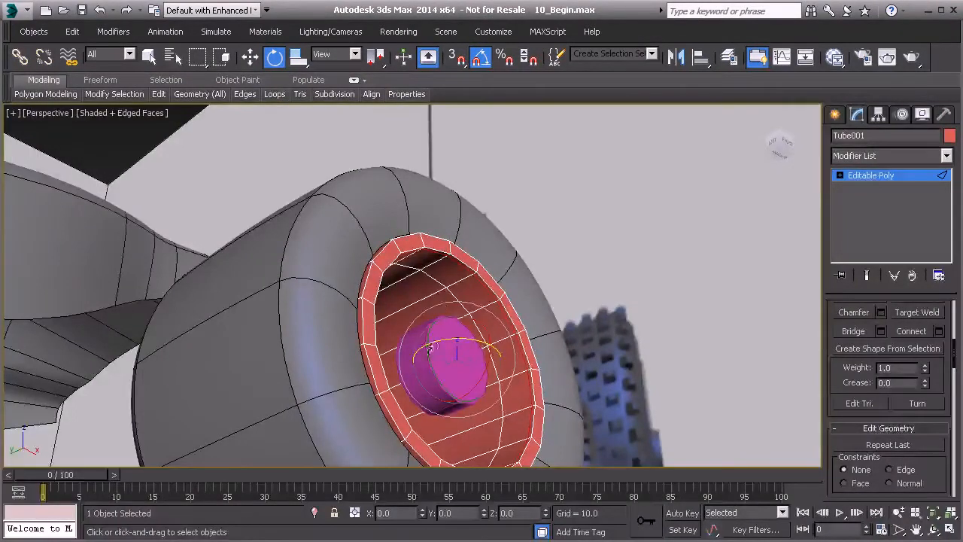
left_click(859, 176)
scroll(839, 292, "down", 2)
scroll(857, 391, "down", 3)
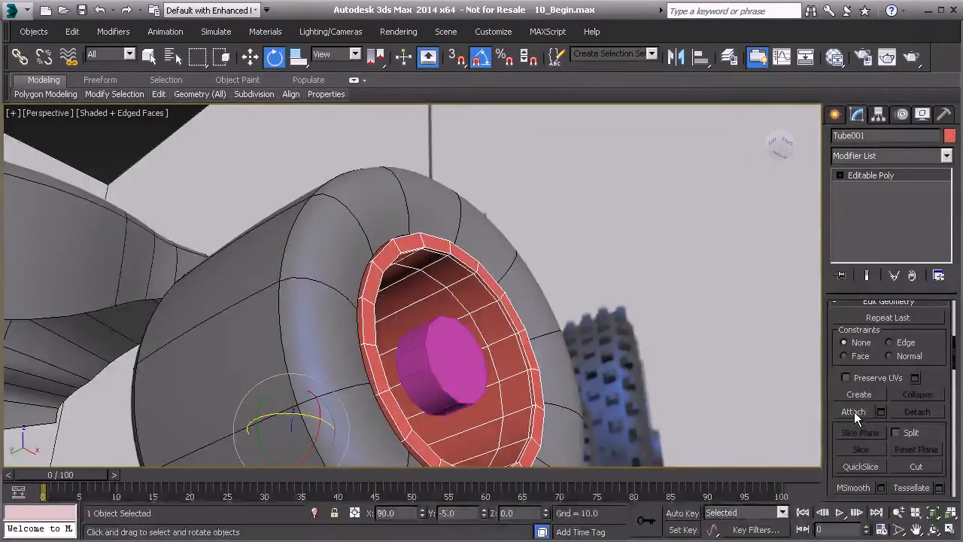
left_click(854, 411)
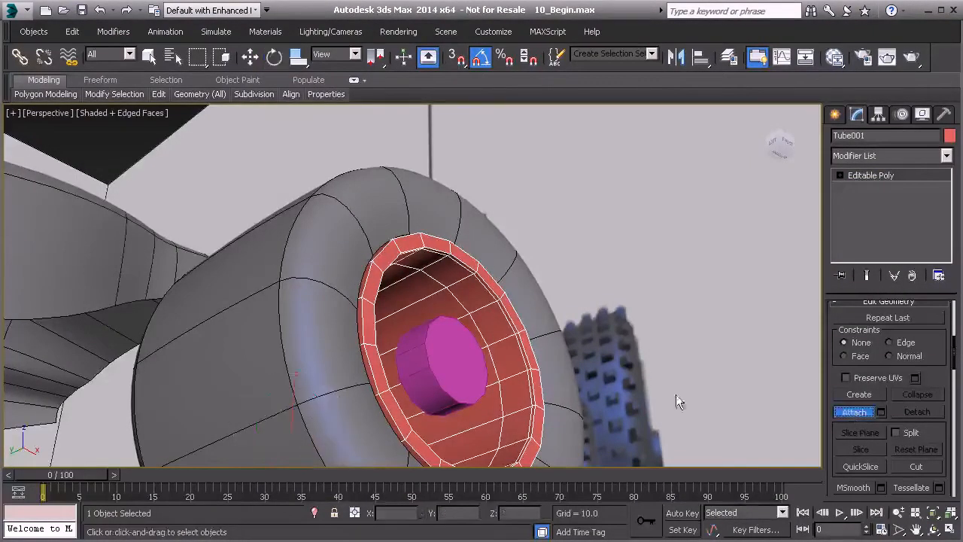
left_click(426, 361)
middle_click_drag(474, 351, 473, 403, "alt")
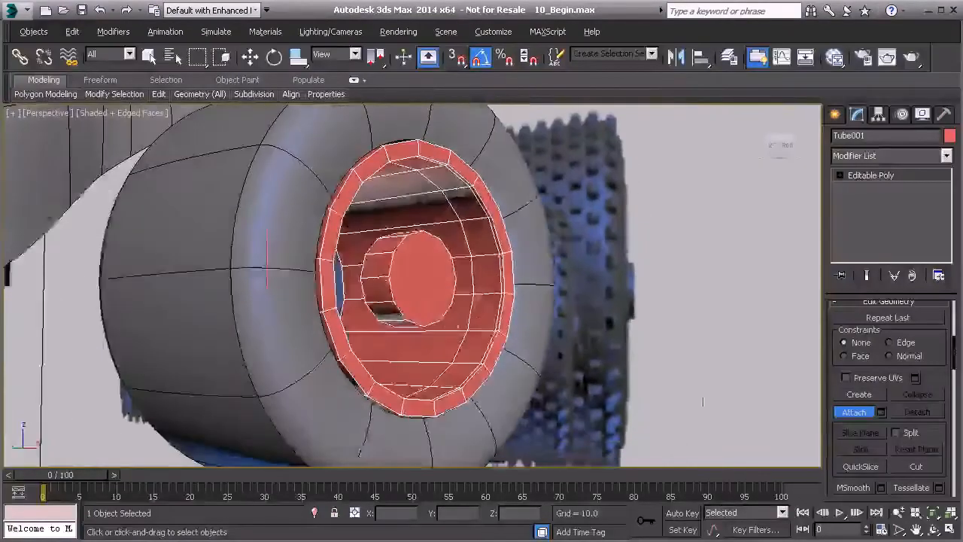
left_click(850, 413)
Select the first two alternate side polygons around the hub, leaving one unselected polygon between them.
key("w")
middle_click_drag(433, 294, 365, 290, "alt")
scroll(365, 290, "up", 8)
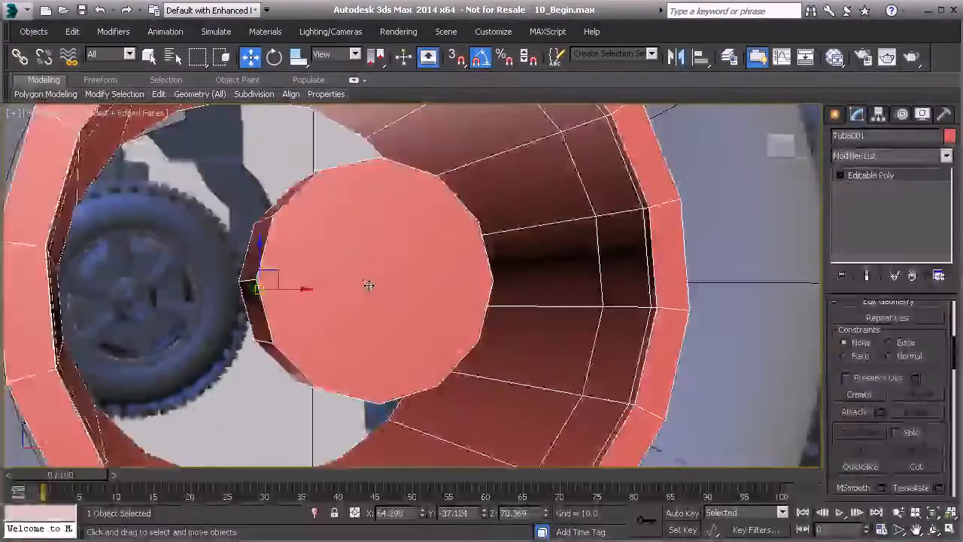
key("4")
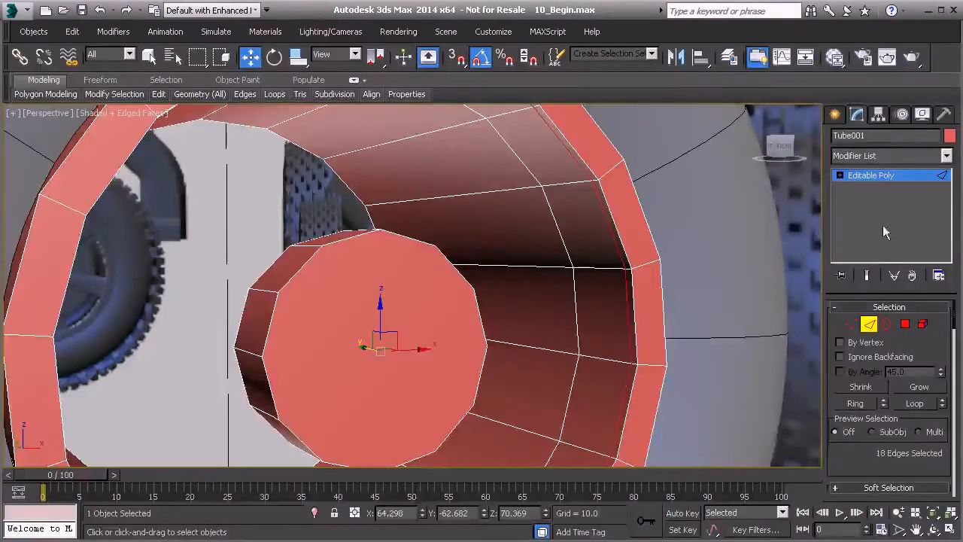
middle_click_drag(414, 294, 305, 282, "alt")
left_click(331, 260)
left_click(424, 314, "ctrl")
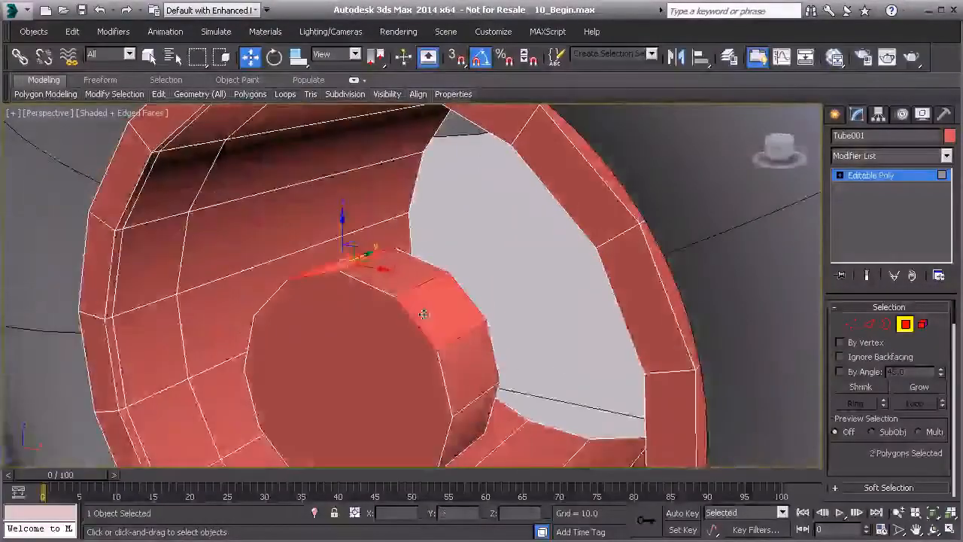
middle_click_drag(465, 391, 475, 385, "alt")
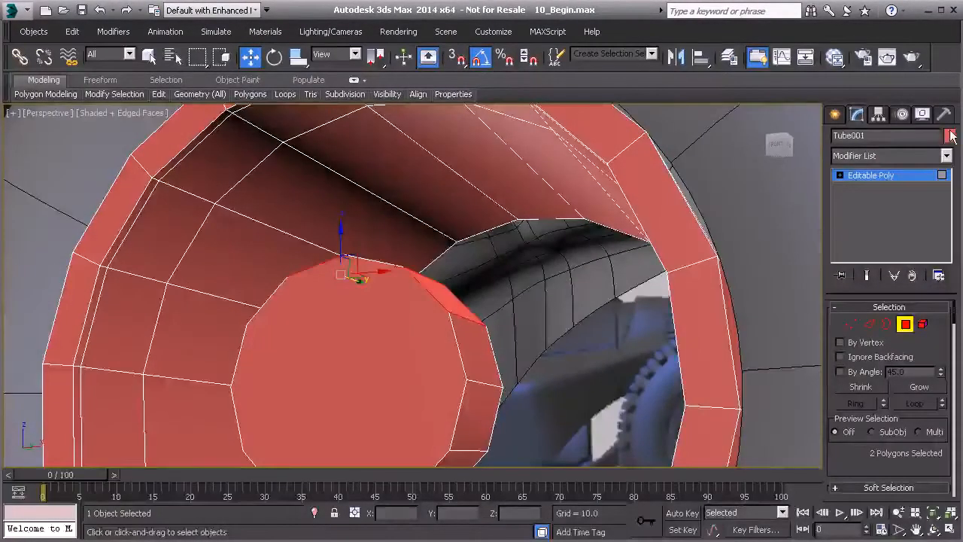
Set the rim's object color to black and assign it a light gray material.
left_click(950, 135)
left_click(497, 364)
left_click(458, 413)
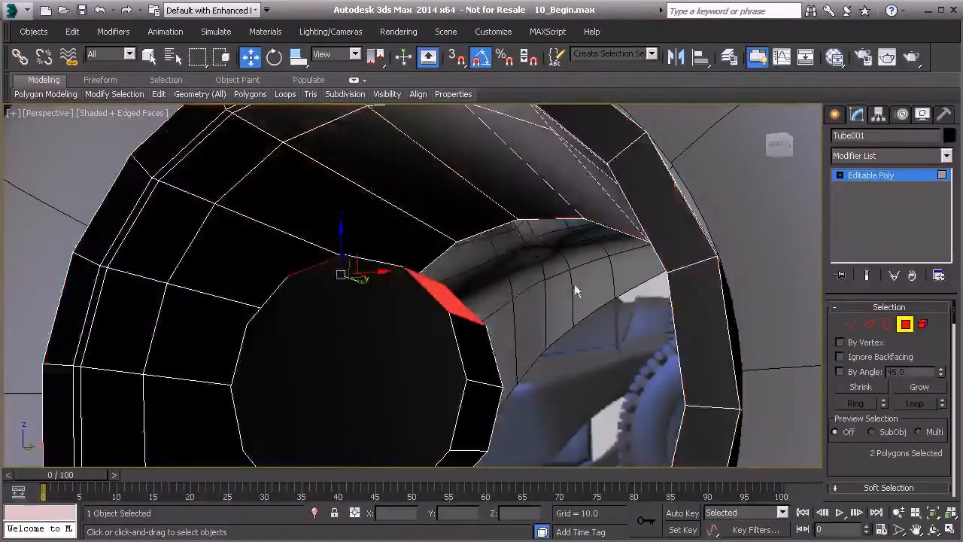
left_click(833, 56)
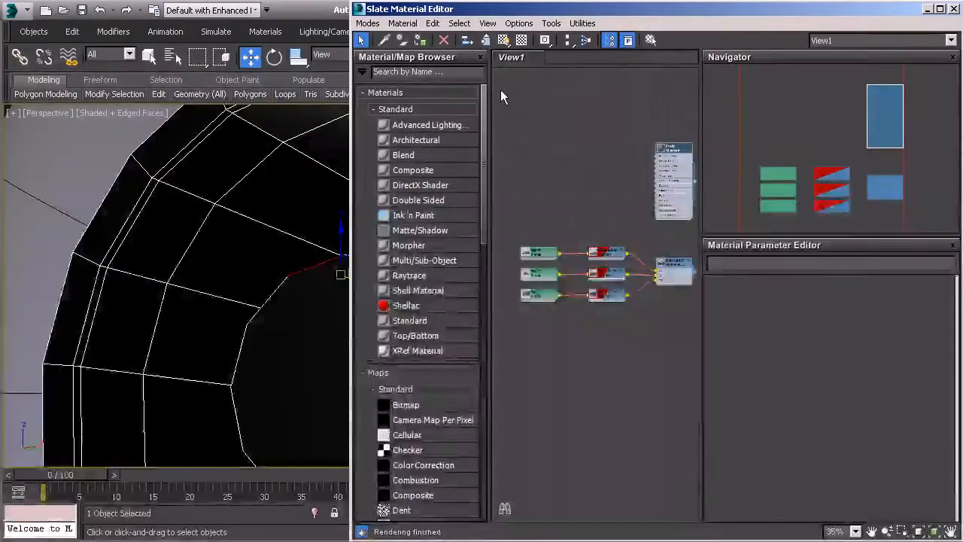
left_click(421, 42)
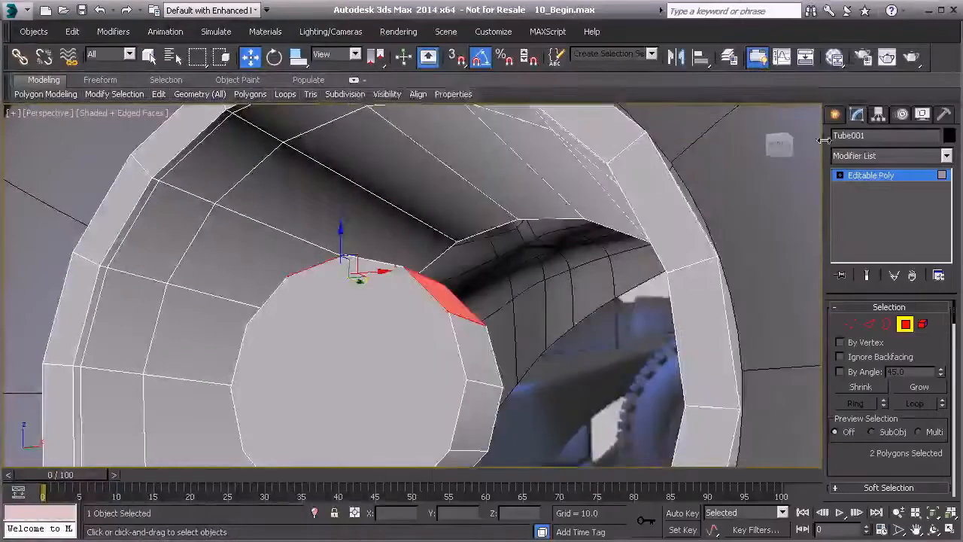
Add the remaining alternate side polygons around the hub to the selection, six in total.
middle_click_drag(361, 225, 358, 154, "alt")
left_click(388, 184, "ctrl")
left_click(388, 323, "ctrl")
left_click(307, 256, "ctrl")
left_click(312, 282, "ctrl")
middle_click_drag(387, 212, 339, 203, "alt")
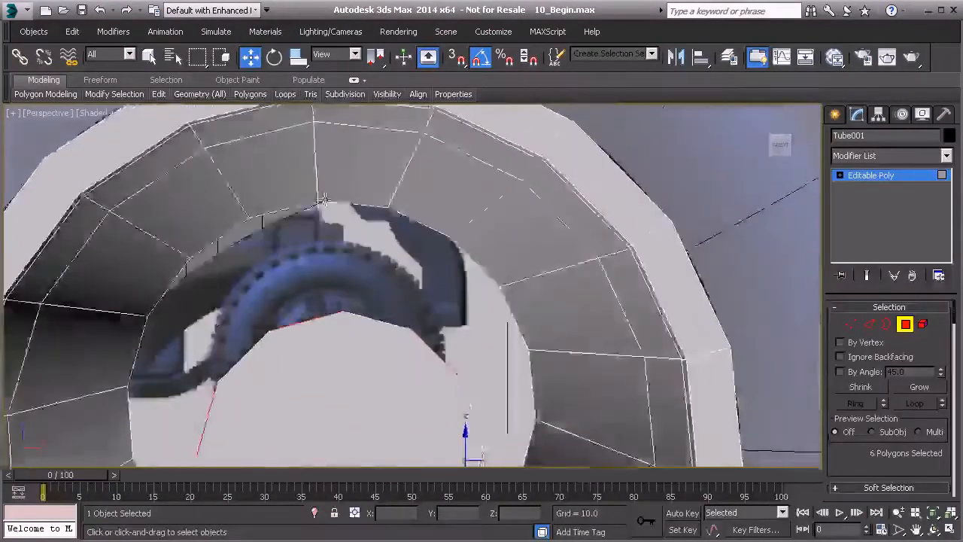
Add the six polygons on the rim's inner wall that face the selected hub polygons, matching the spokes in the Front view reference.
key("l")
key("f")
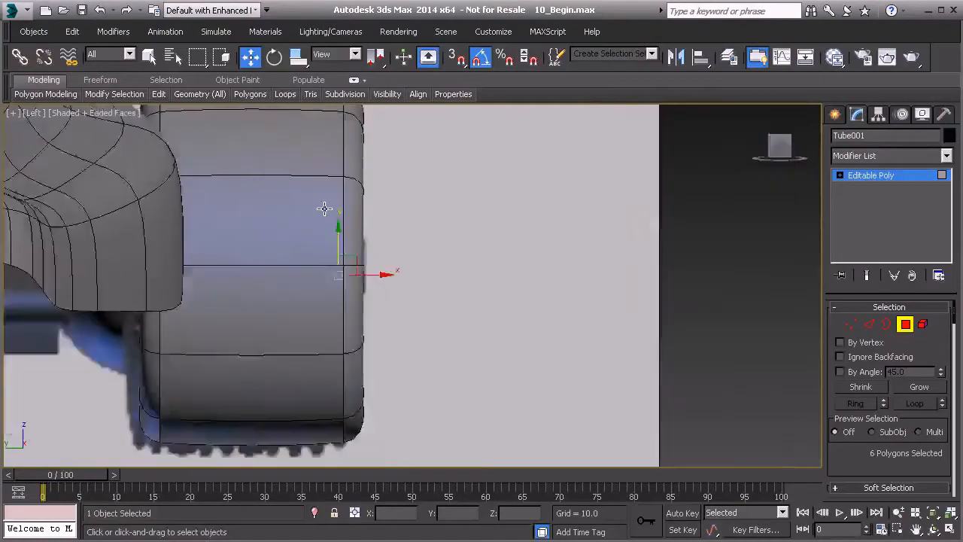
scroll(359, 178, "up", 3)
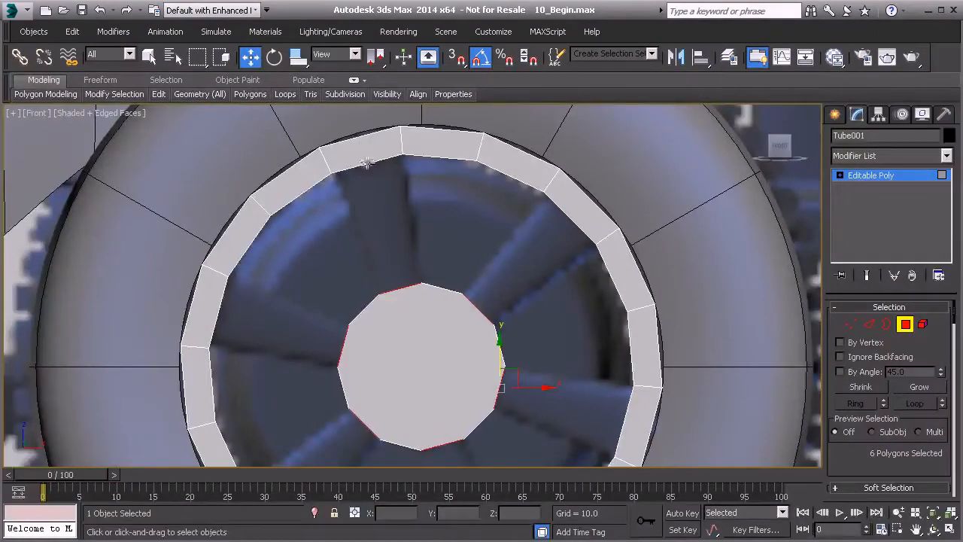
key("p")
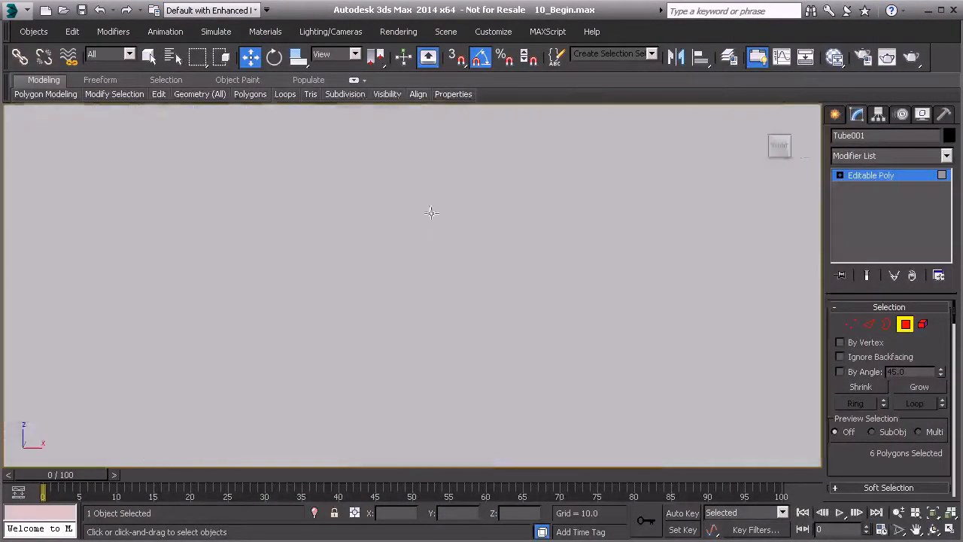
scroll(404, 210, "down", 3)
scroll(404, 209, "down", 6)
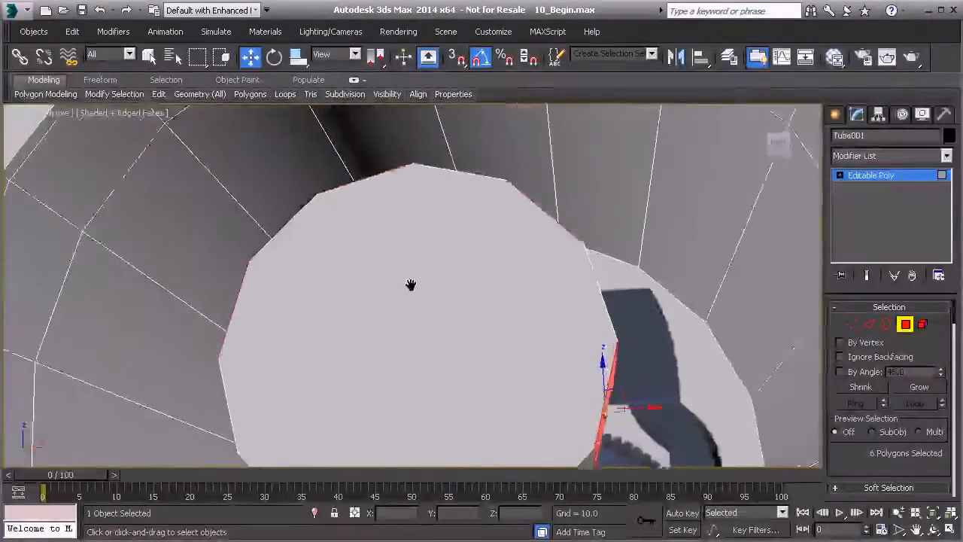
left_click(376, 179, "ctrl")
middle_click_drag(375, 180, 579, 309, "alt")
left_click(555, 221, "ctrl")
middle_click_drag(562, 369, 451, 388, "alt")
left_click(437, 388, "ctrl")
left_click(267, 371, "ctrl")
middle_click_drag(267, 371, 162, 331, "alt")
left_click(255, 204, "ctrl")
middle_click_drag(256, 204, 681, 376)
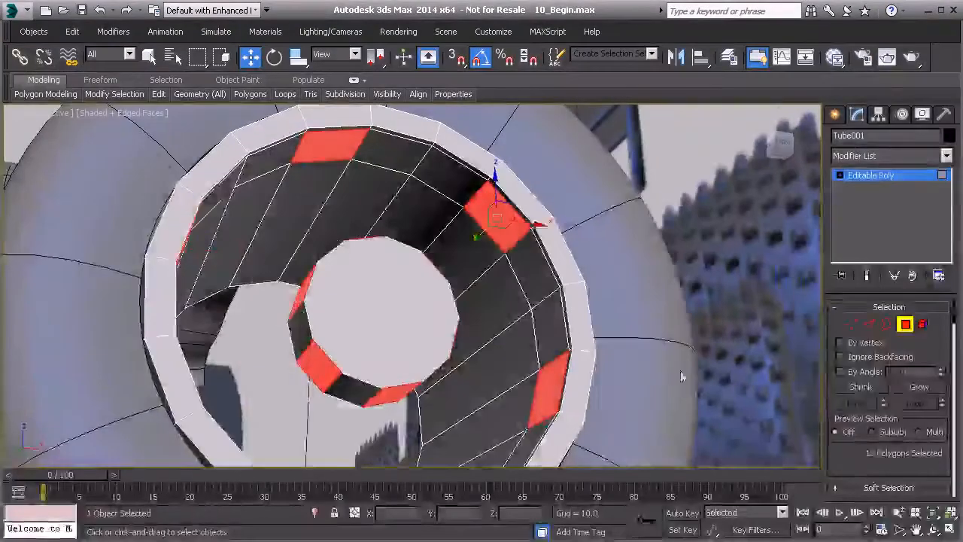
Bridge the selected hub and rim polygons with one segment to form six spokes, and leave polygon editing.
scroll(888, 451, "down", 4)
left_click(881, 454)
middle_click_drag(311, 197, 301, 275, "alt")
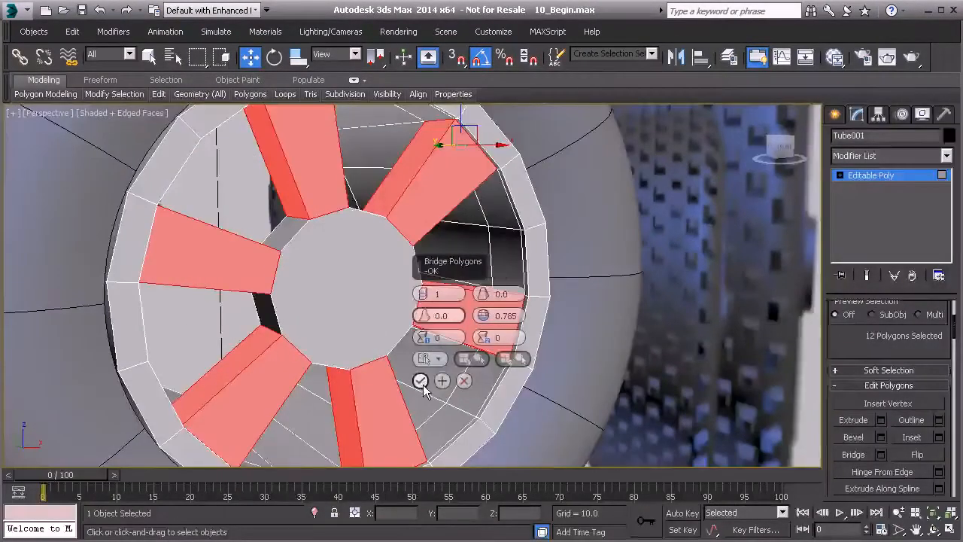
left_click(870, 175)
scroll(515, 237, "down", 4)
middle_click_drag(516, 237, 421, 280, "alt")
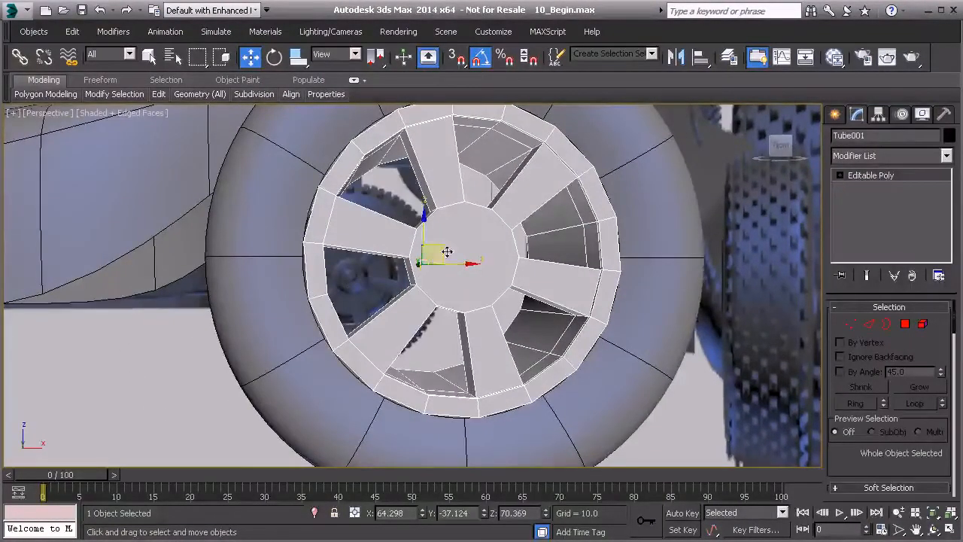
Bevel the hub's front cap polygon with a height of 2.0 and an outline of -1.0.
left_click(905, 323)
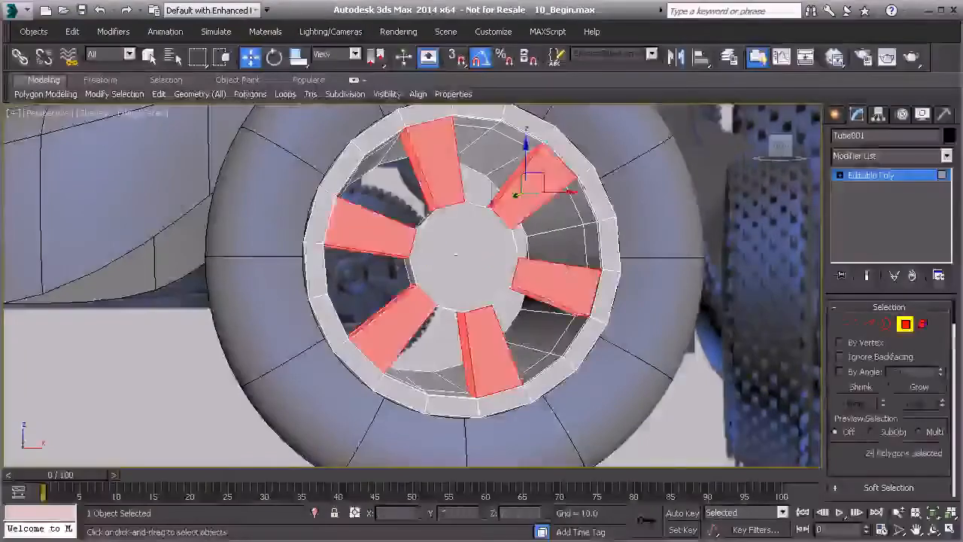
left_click(445, 257)
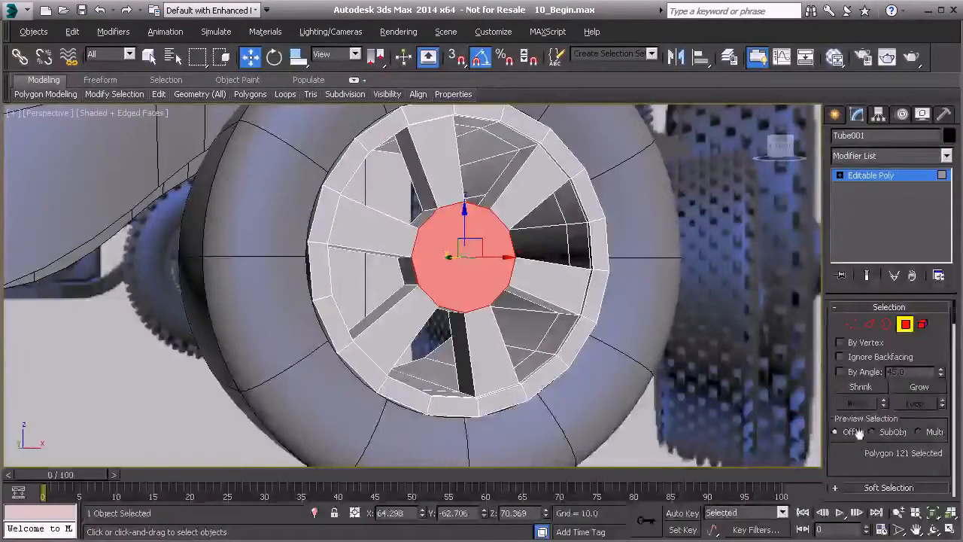
scroll(858, 433, "down", 5)
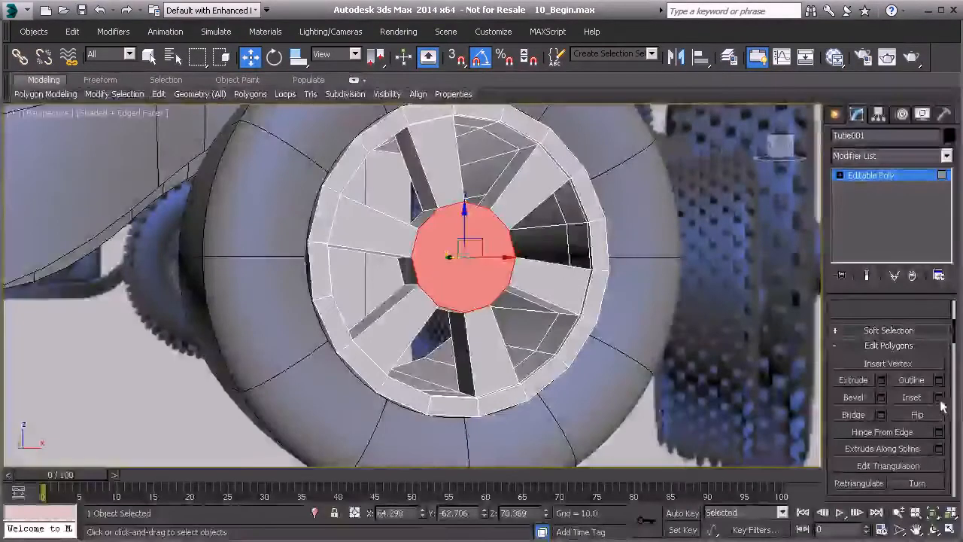
left_click(881, 400)
middle_click_drag(503, 350, 524, 368)
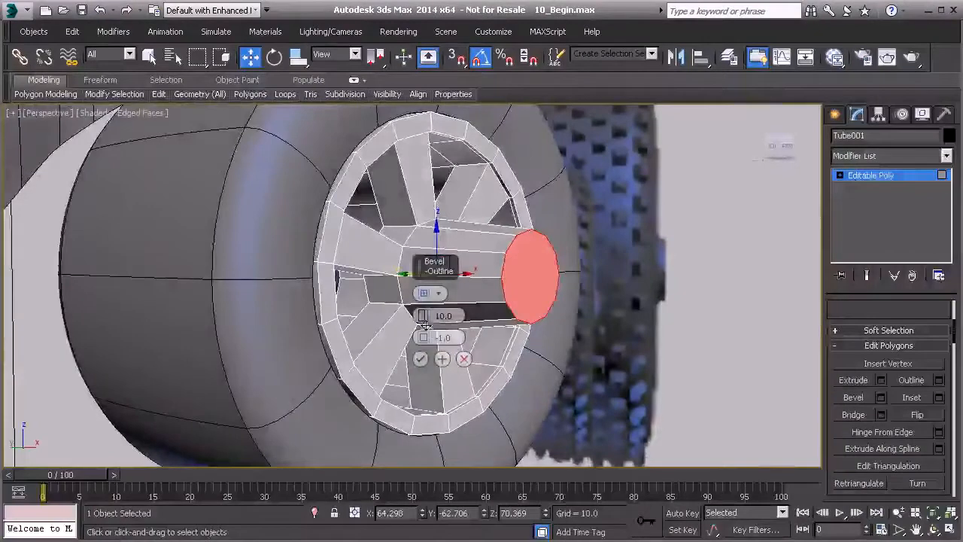
left_click_drag(425, 355, 426, 357)
type("2")
key("Return")
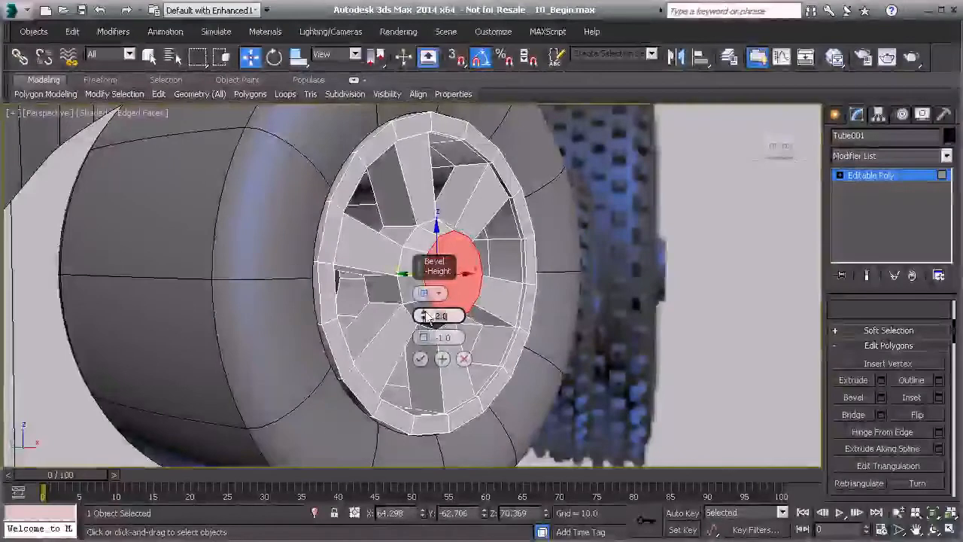
left_click(422, 359)
Inset the beveled hub cap polygon by 1.0.
middle_click_drag(593, 347, 457, 318, "alt")
scroll(451, 316, "up", 3)
middle_click_drag(376, 305, 367, 277, "alt")
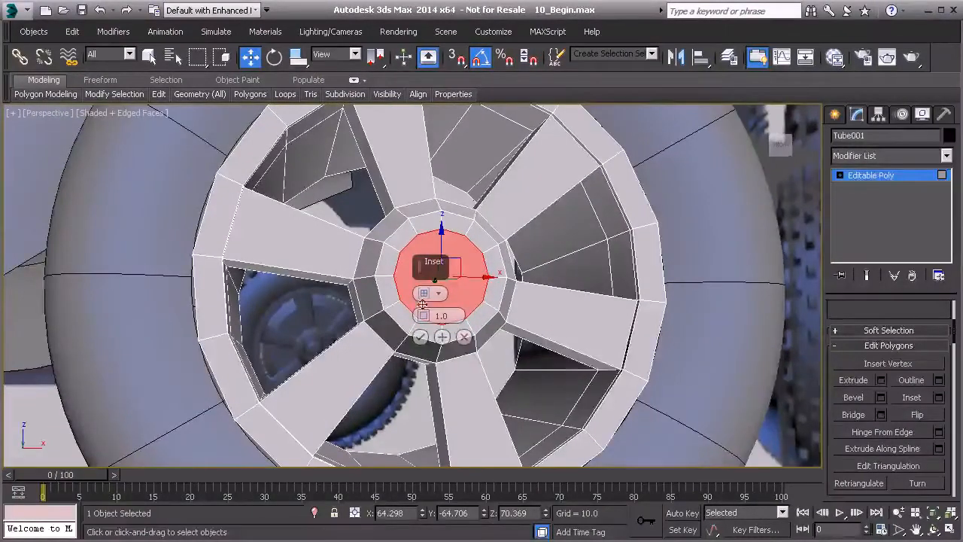
middle_click_drag(408, 303, 402, 308, "alt")
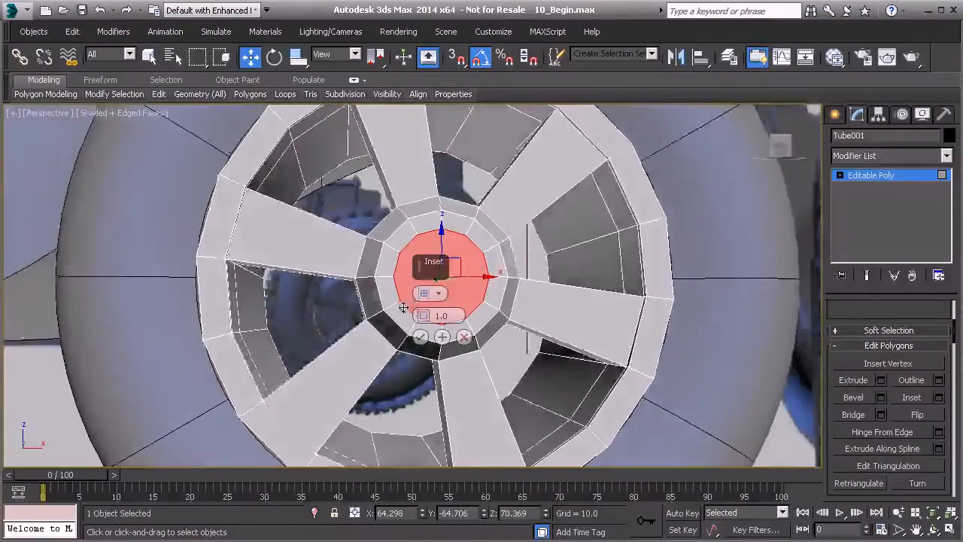
left_click(420, 336)
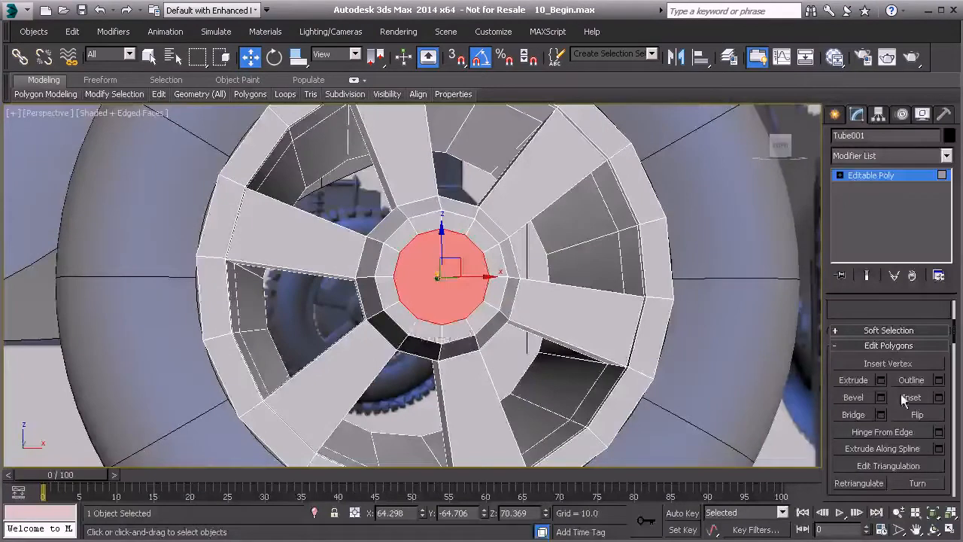
Extrude the hub cap's inset polygon inward with a height of -1.442, and leave polygon editing with nothing selected.
left_click(881, 380)
middle_click_drag(506, 354, 558, 366, "alt")
left_click_drag(421, 315, 423, 371)
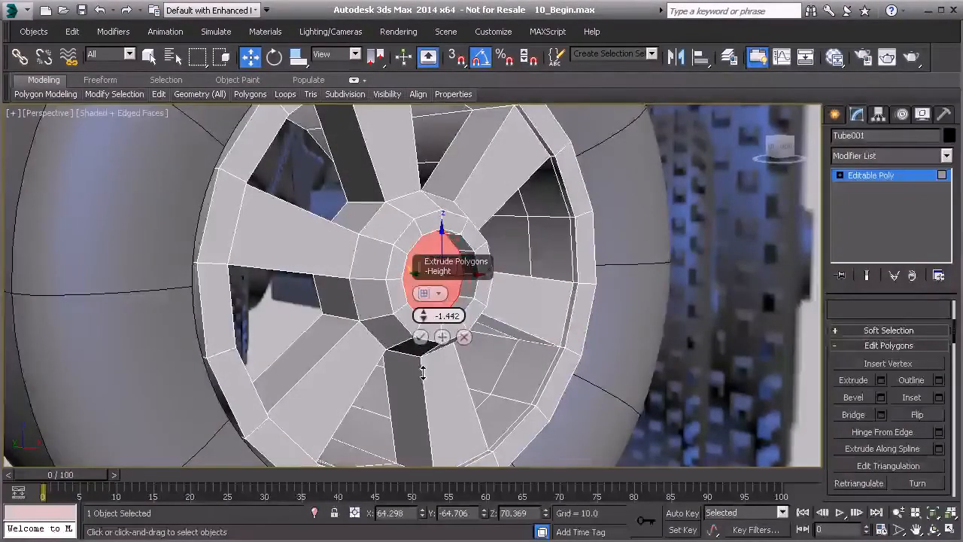
left_click(420, 337)
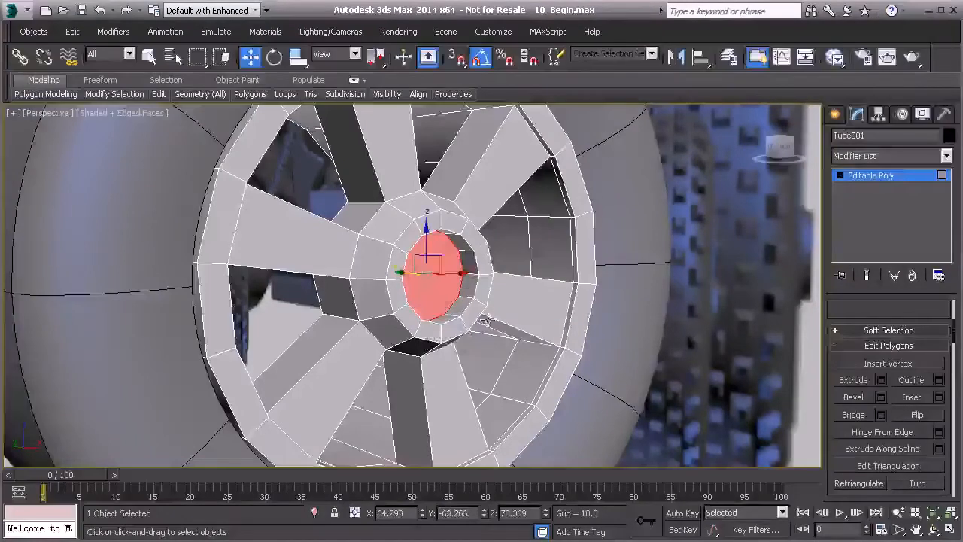
left_click(885, 180)
left_click(717, 349)
Apply a TurboSmooth modifier to the wheel rim with Isoline Display enabled and 2 iterations.
scroll(717, 348, "down", 3)
middle_click_drag(717, 348, 408, 299, "alt")
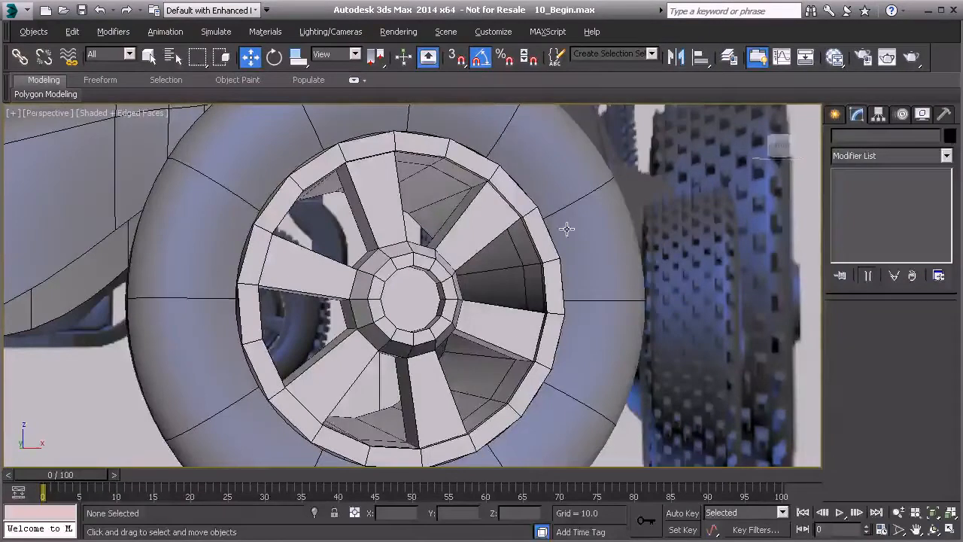
left_click(455, 228)
left_click(946, 156)
key("Escape")
left_click(945, 156)
scroll(888, 346, "down", 10)
left_click(869, 497)
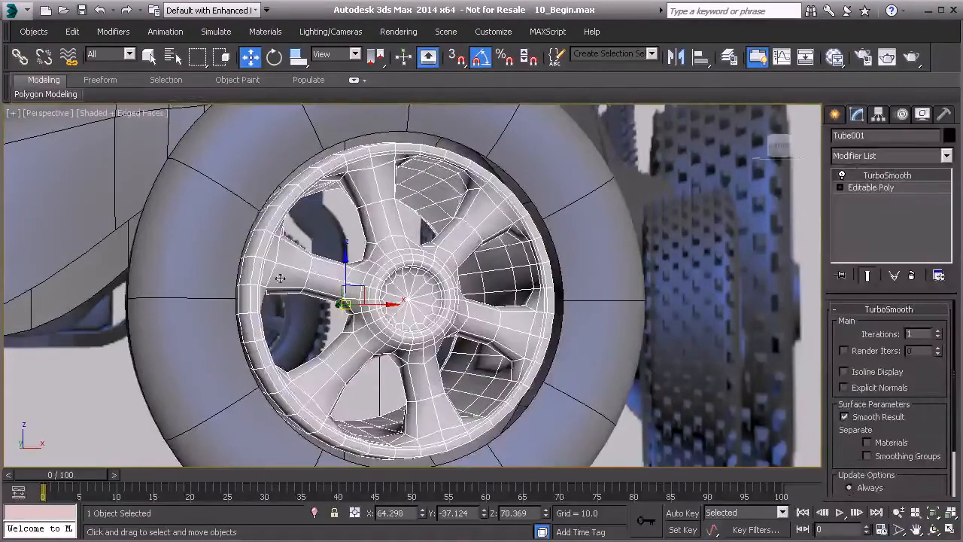
left_click(844, 372)
left_click(937, 331)
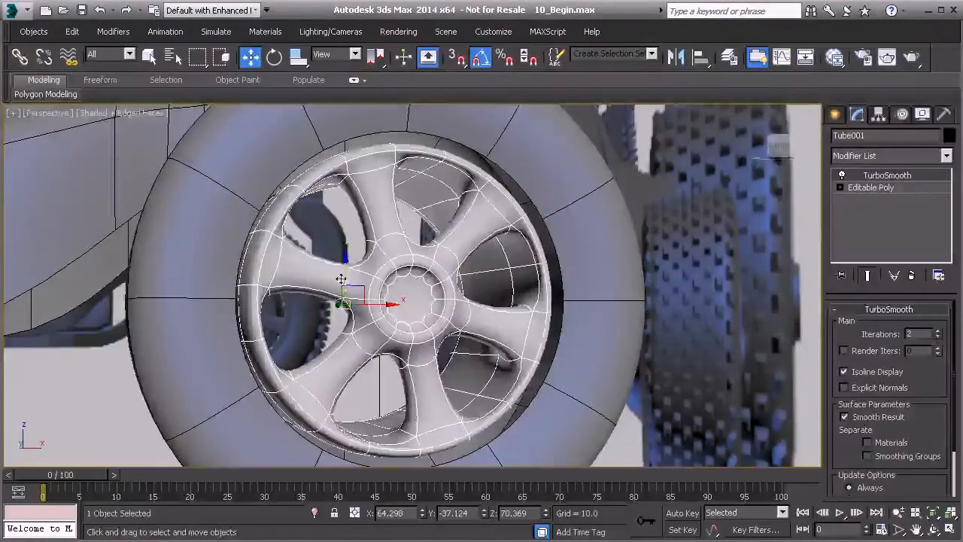
scroll(341, 279, "up", 5)
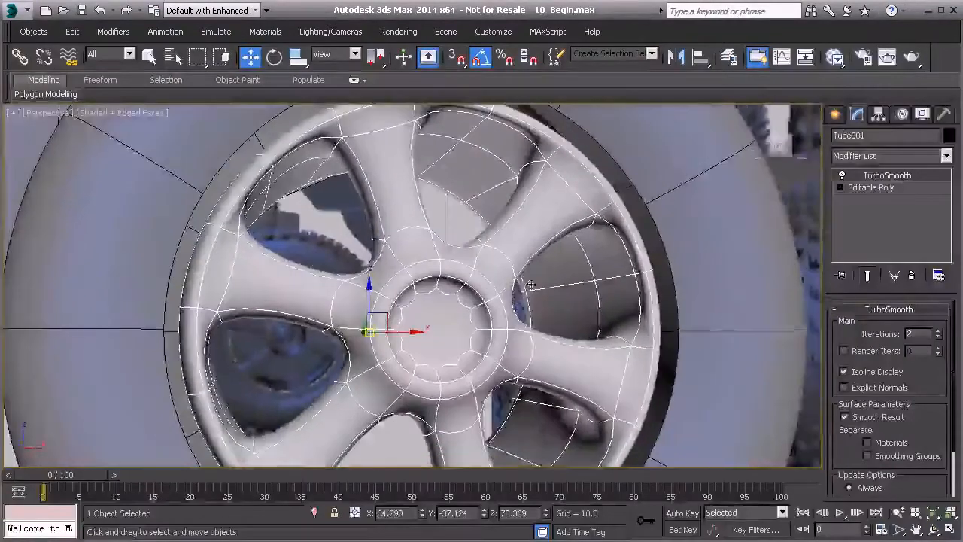
Insert supporting edge loops around the rim's outer wall and front lip with Swift Loop, editing the base mesh with the smoothed result shown.
left_click(873, 187)
left_click(866, 275)
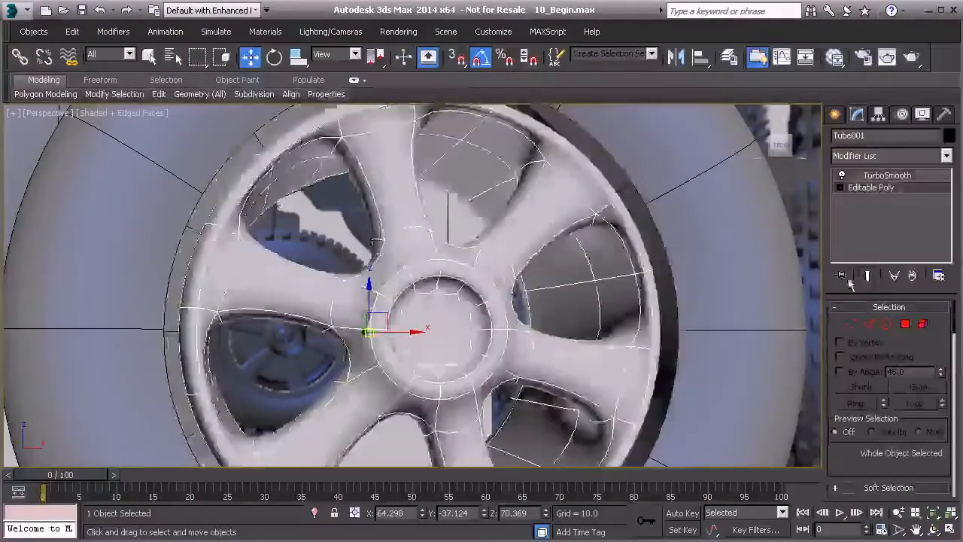
left_click(158, 94)
left_click(285, 134)
middle_click_drag(369, 245, 418, 305, "alt")
middle_click_drag(346, 280, 428, 317, "alt")
left_click(869, 324)
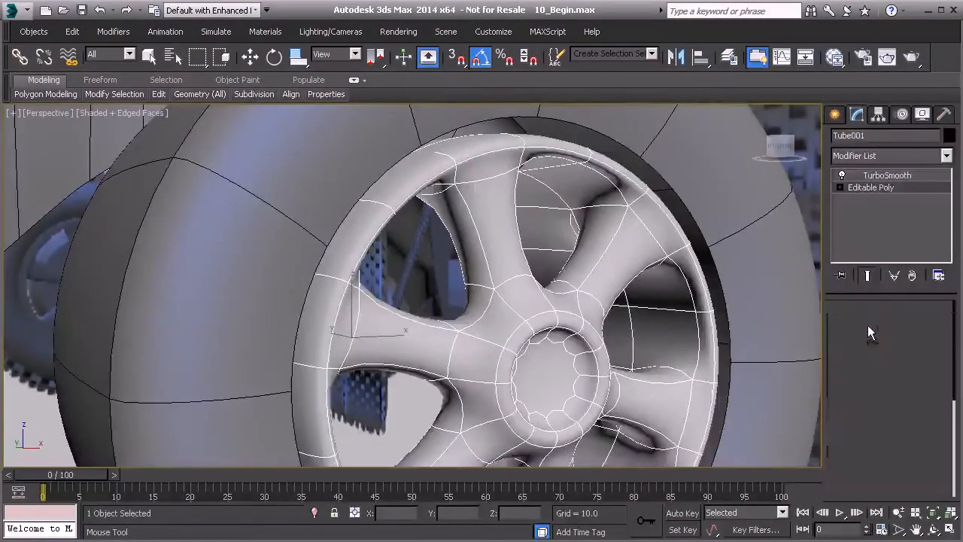
middle_click_drag(408, 258, 474, 199, "alt")
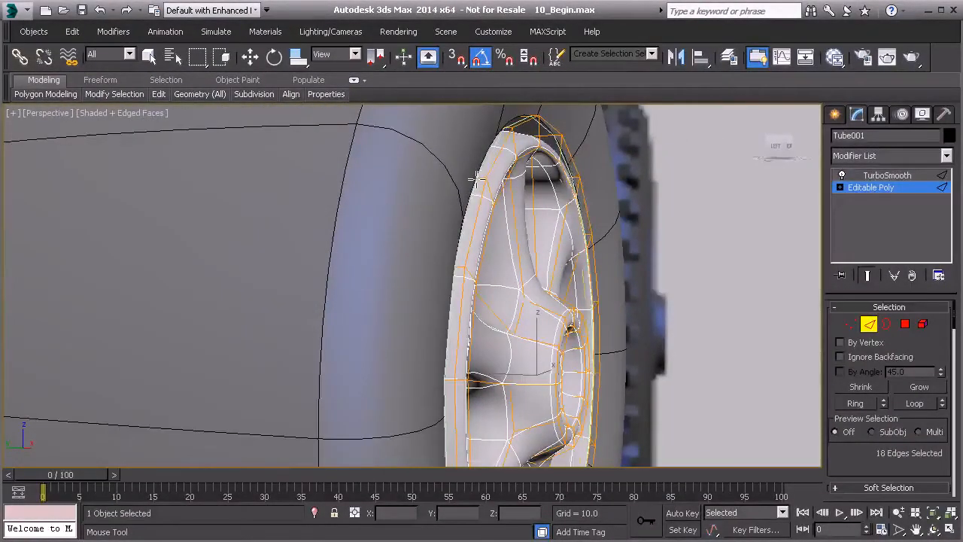
middle_click_drag(476, 180, 361, 189, "alt")
scroll(381, 197, "up", 3)
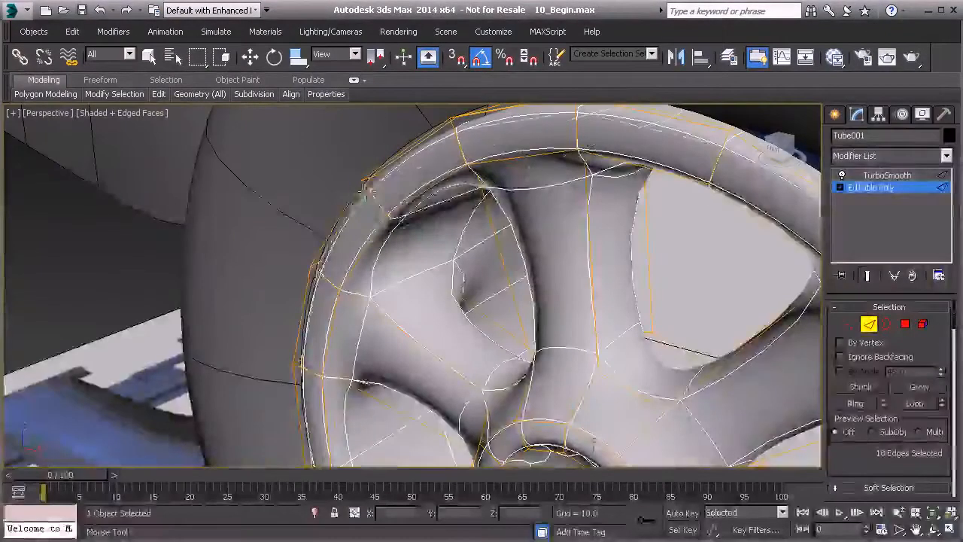
left_click(367, 186)
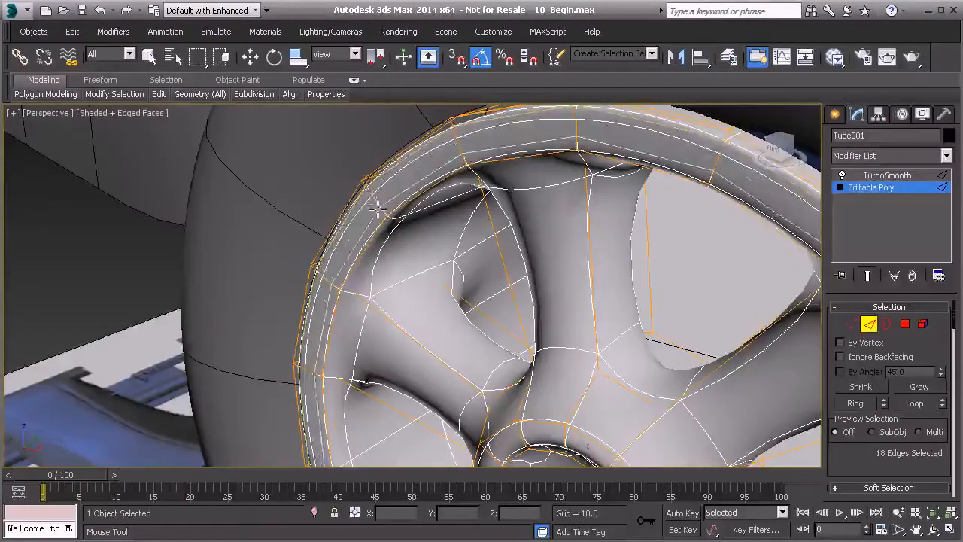
Add supporting edge loops near the front lip's inner edge and at both ends of the upper spoke.
middle_click_drag(397, 220, 436, 217, "alt")
scroll(452, 188, "up", 2)
middle_click_drag(475, 147, 486, 240, "alt")
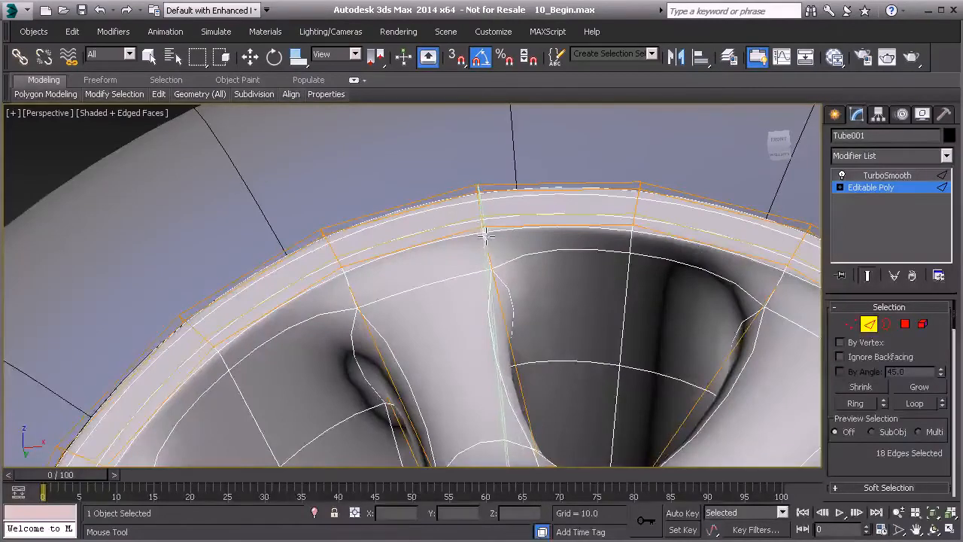
middle_click_drag(468, 275, 382, 261, "alt")
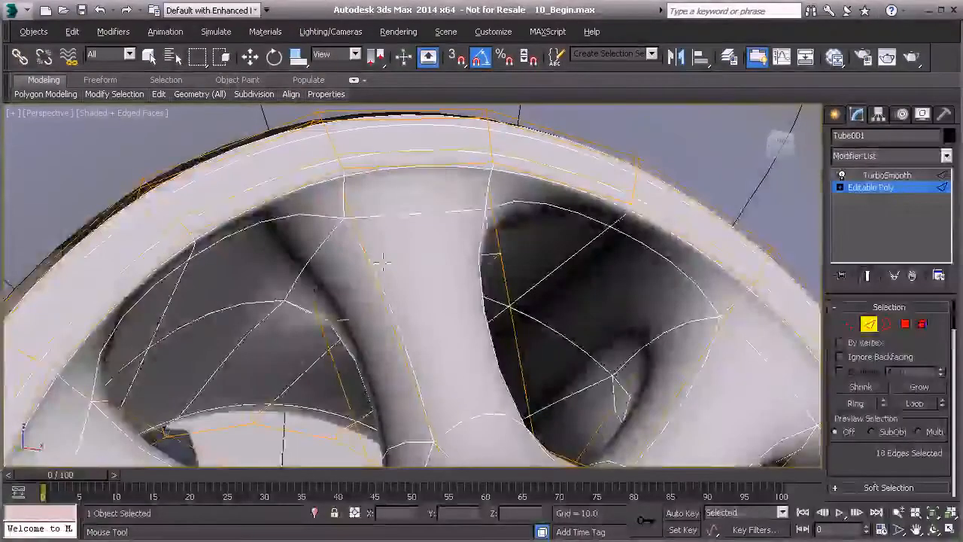
left_click(346, 198)
middle_click_drag(350, 214, 363, 263, "alt")
middle_click_drag(391, 349, 407, 382, "alt")
middle_click_drag(483, 359, 425, 341, "alt")
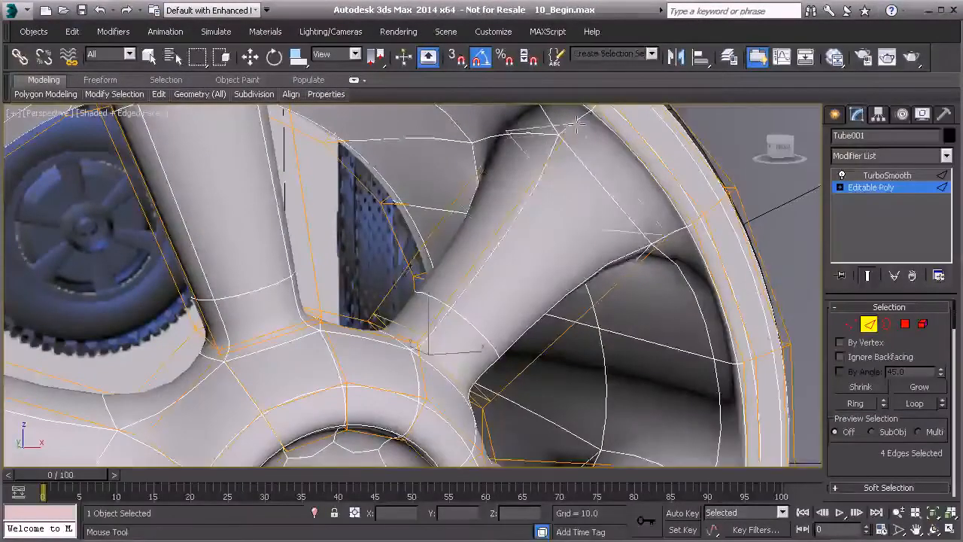
Add supporting edge loops near the rim and hub ends of the remaining spokes.
middle_click_drag(654, 217, 615, 307, "alt")
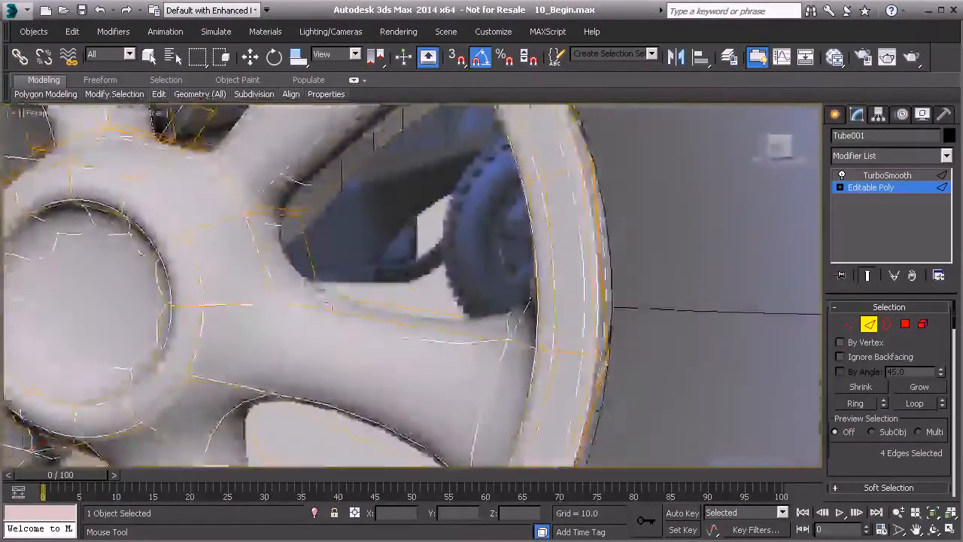
mouse_move(504, 363)
middle_mouse_down("alt")
mouse_move(481, 320)
mouse_move(406, 279)
mouse_move(404, 385)
mouse_move(425, 388)
mouse_move(454, 314)
middle_mouse_up("alt")
mouse_move(433, 260)
middle_mouse_down("alt")
mouse_move(416, 261)
mouse_move(433, 265)
mouse_move(407, 301)
middle_mouse_up("alt")
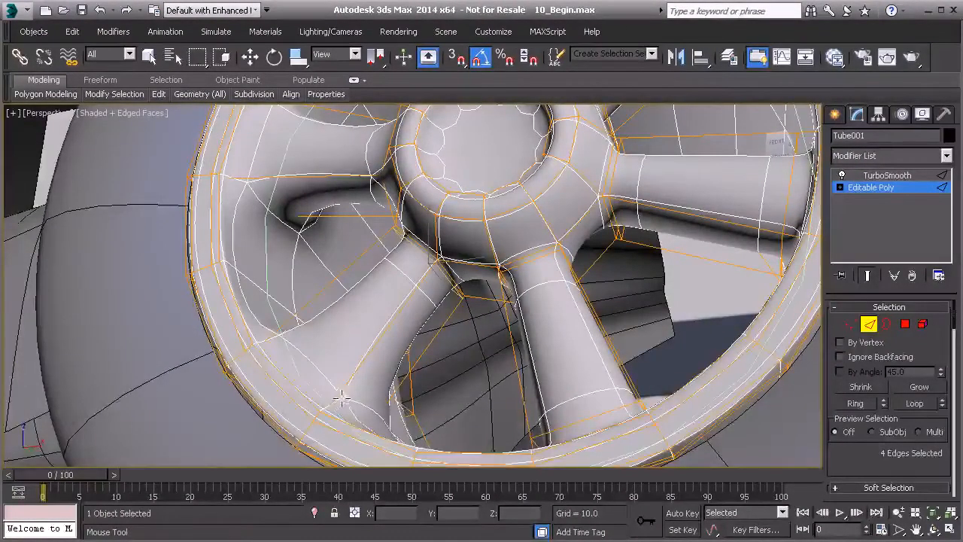
middle_click_drag(339, 395, 305, 239, "alt")
left_click(300, 233)
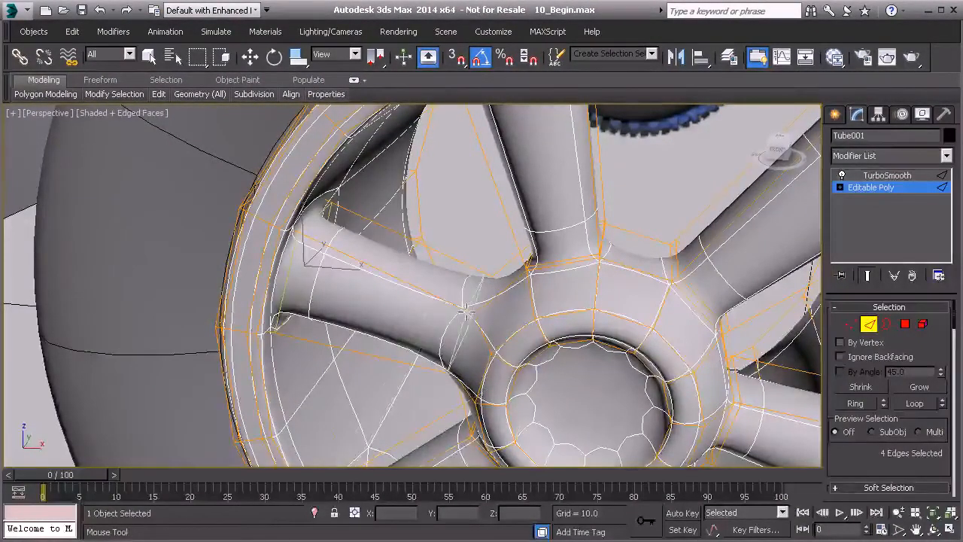
middle_click_drag(467, 309, 537, 343, "alt")
scroll(540, 334, "down", 3)
Add supporting edge loops around the rear edges of the rim to tighten its smoothed outline.
middle_click_drag(406, 164, 461, 217, "alt")
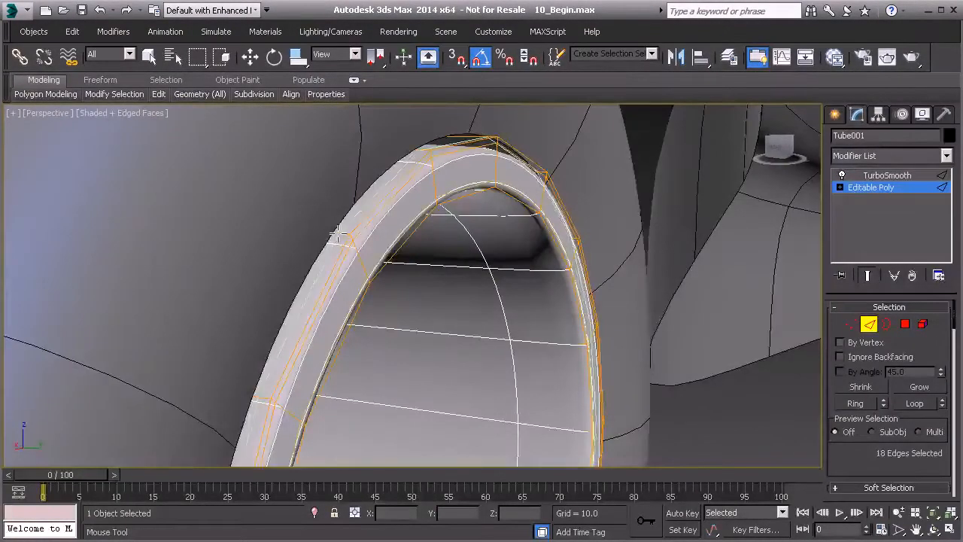
middle_click_drag(338, 234, 367, 193, "alt")
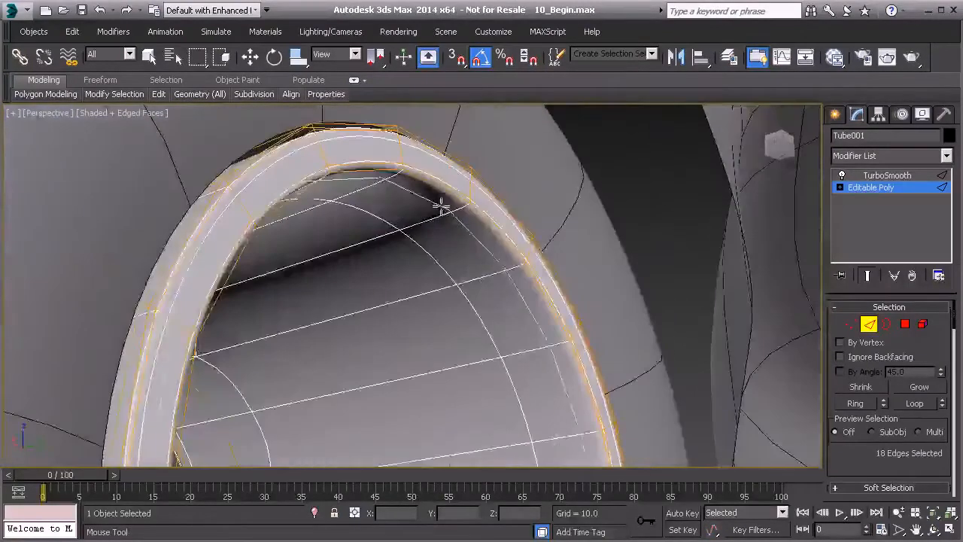
middle_click_drag(444, 207, 406, 202, "alt")
middle_click_drag(338, 223, 356, 358, "alt")
scroll(287, 256, "up", 3)
scroll(287, 255, "up", 5)
scroll(531, 300, "down", 6)
scroll(384, 327, "up", 3)
Add supporting edge loops along the sides of the spokes to sharpen them, and leave edge editing with nothing selected.
middle_click_drag(562, 346, 278, 319)
middle_click_drag(340, 278, 348, 275, "alt")
mouse_move(359, 326)
middle_mouse_down("alt")
mouse_move(331, 233)
mouse_move(376, 217)
mouse_move(404, 301)
mouse_move(394, 337)
mouse_move(374, 312)
mouse_move(405, 358)
mouse_move(519, 351)
mouse_move(454, 237)
mouse_move(410, 275)
mouse_move(462, 279)
mouse_move(364, 280)
mouse_move(392, 322)
middle_mouse_up("alt")
scroll(412, 218, "down", 5)
key("w")
scroll(458, 345, "down", 6)
middle_click_drag(459, 345, 372, 297)
left_click(865, 327)
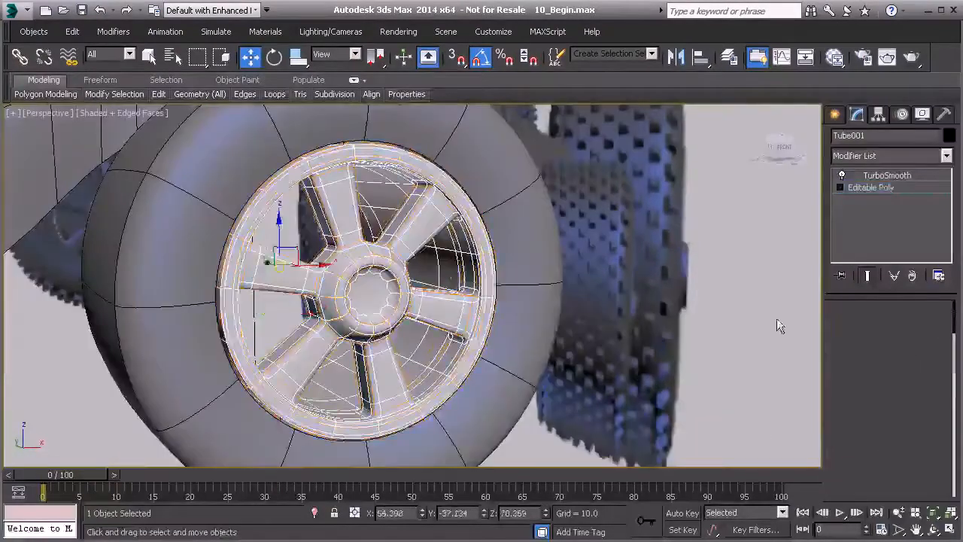
left_click(776, 320)
middle_click_drag(700, 375, 661, 365, "alt")
middle_click_drag(639, 355, 557, 201, "alt")
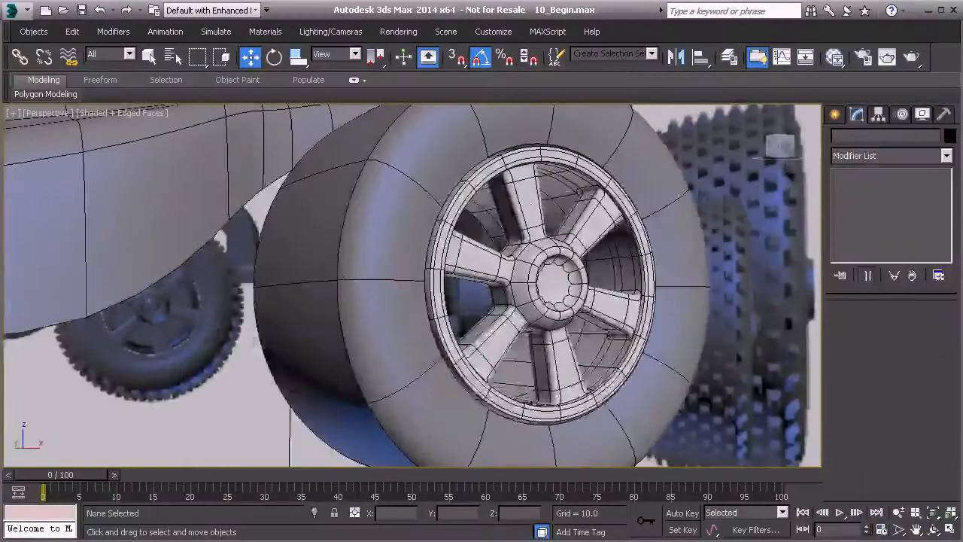
Insert supporting edge loops around the hub's raised front ring with Swift Loop to sharpen it.
middle_click_drag(550, 286, 401, 295)
scroll(455, 307, "up", 4)
scroll(467, 311, "up", 4)
left_click(401, 295)
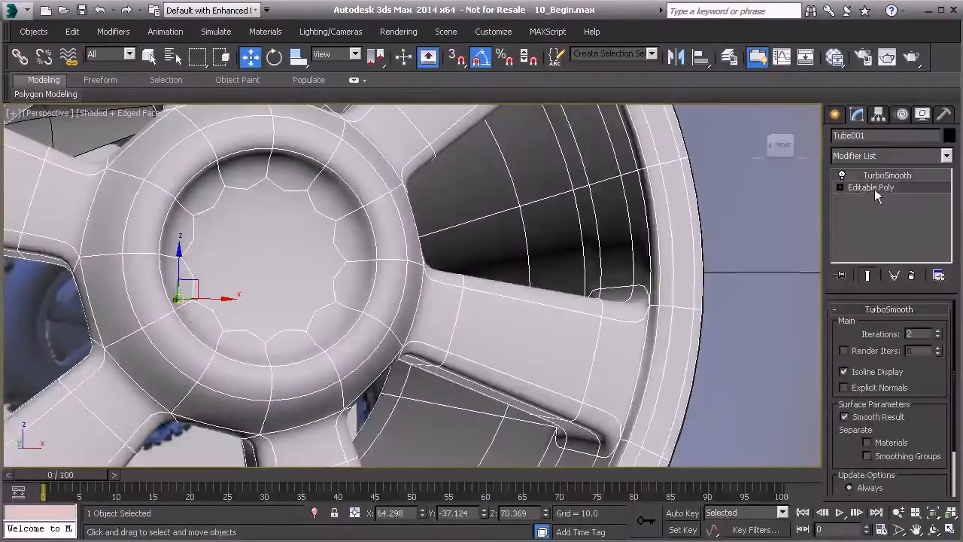
left_click(874, 189)
left_click(869, 324)
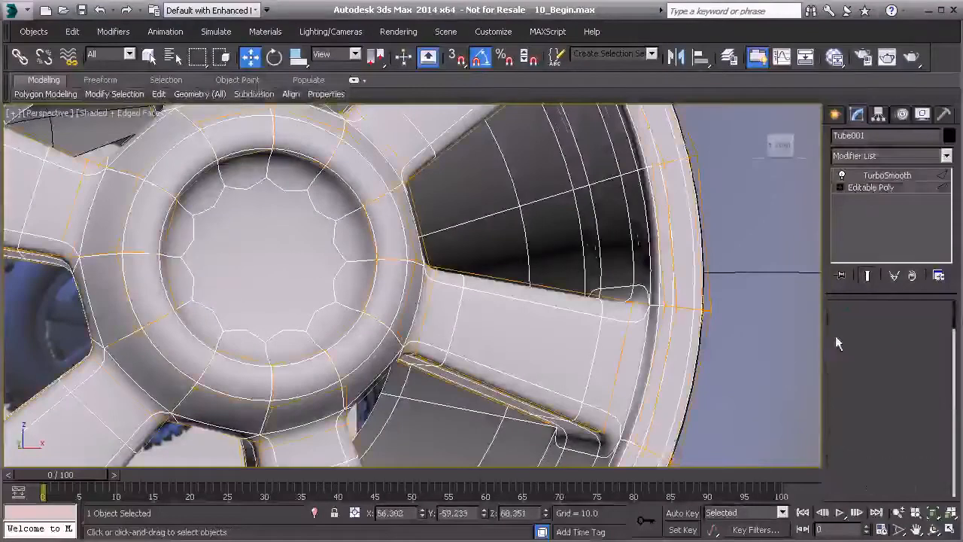
mouse_move(188, 98)
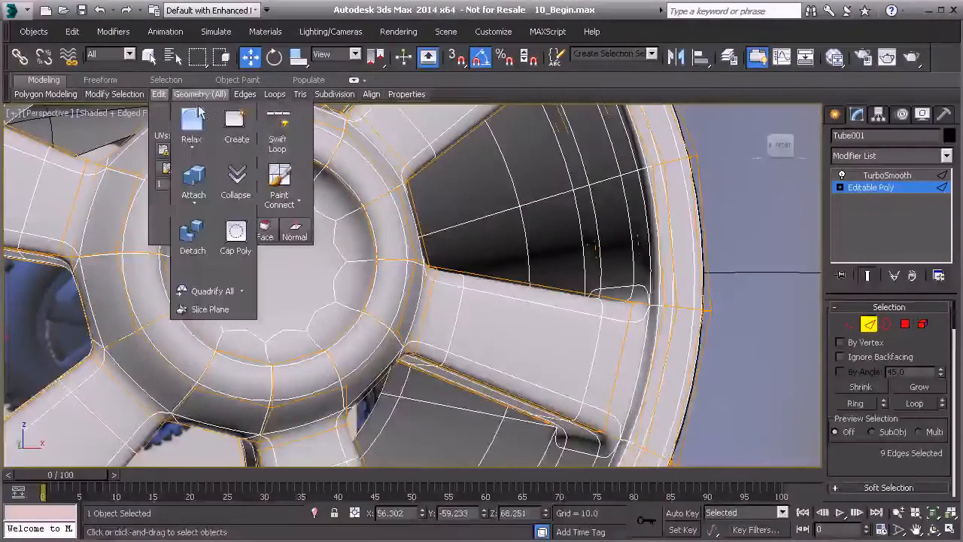
left_click(278, 132)
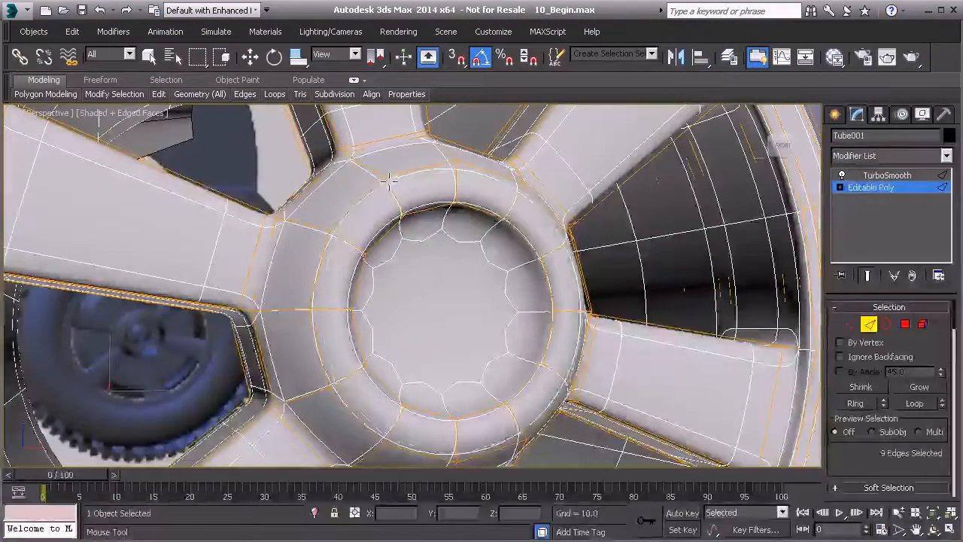
double_click(389, 181)
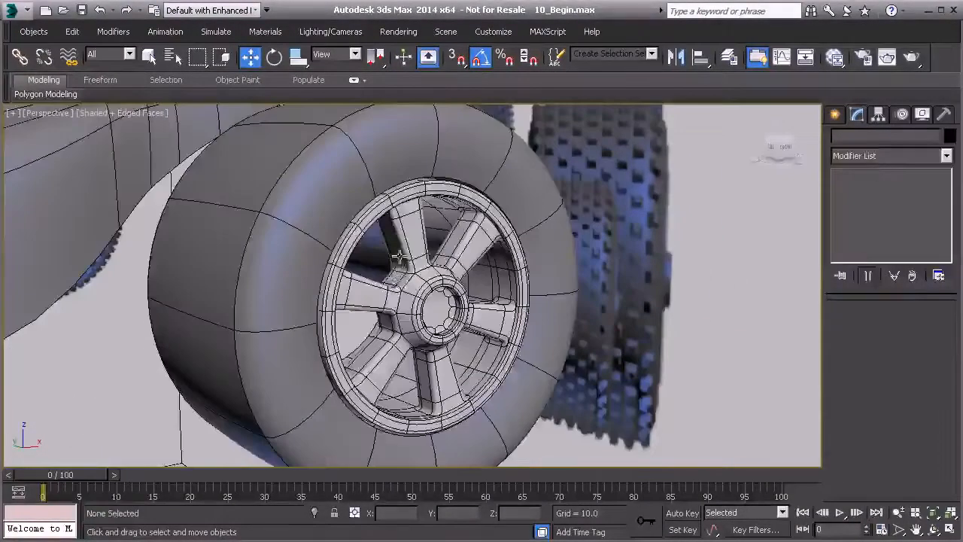
Assign the existing Previz material to the wheel rim and close the material editor.
left_click(421, 259)
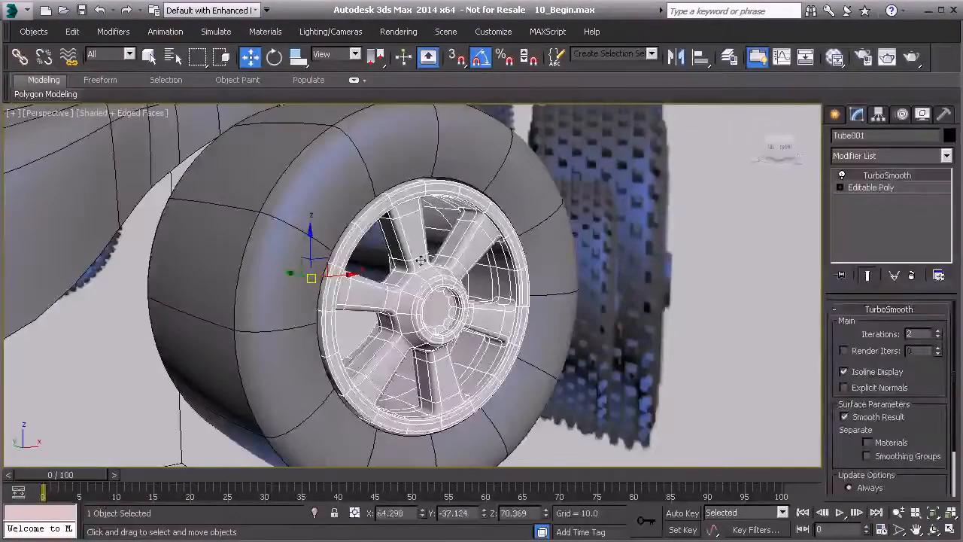
left_click(837, 56)
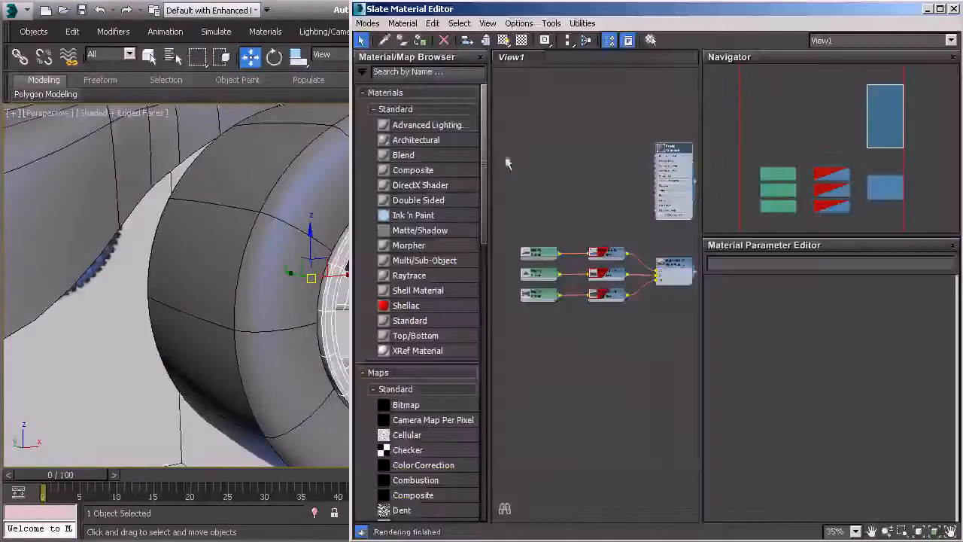
double_click(674, 179)
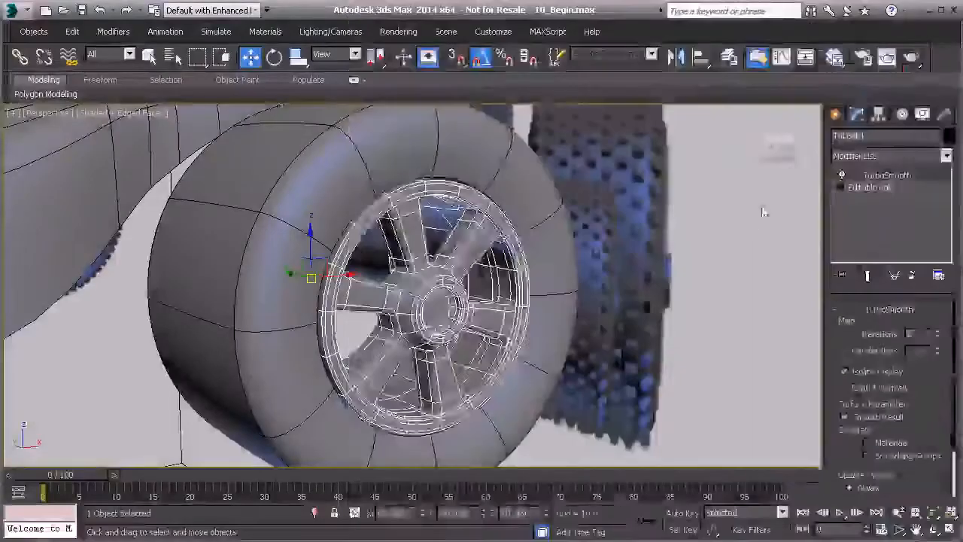
left_click(663, 257)
middle_click_drag(600, 295, 588, 251, "alt")
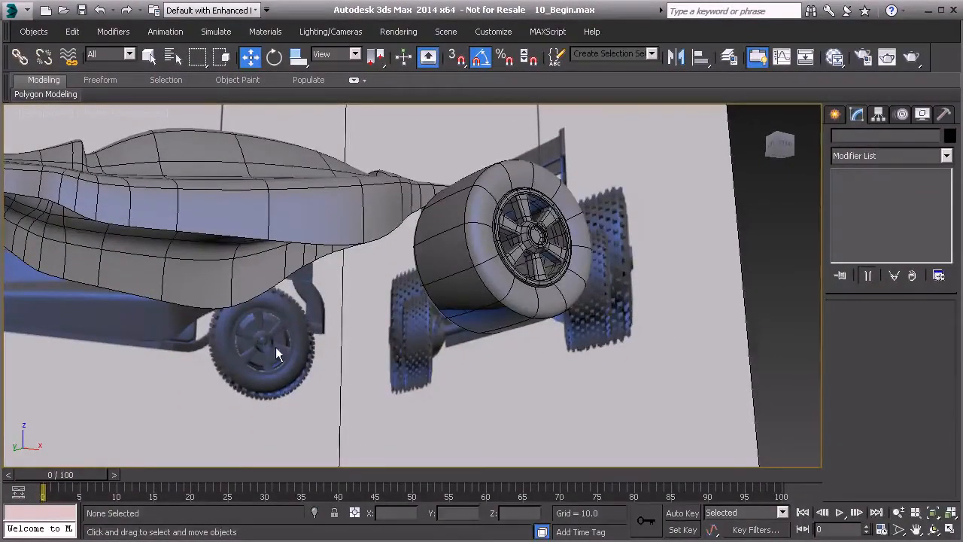
scroll(417, 283, "up", 5)
middle_click_drag(477, 258, 421, 285)
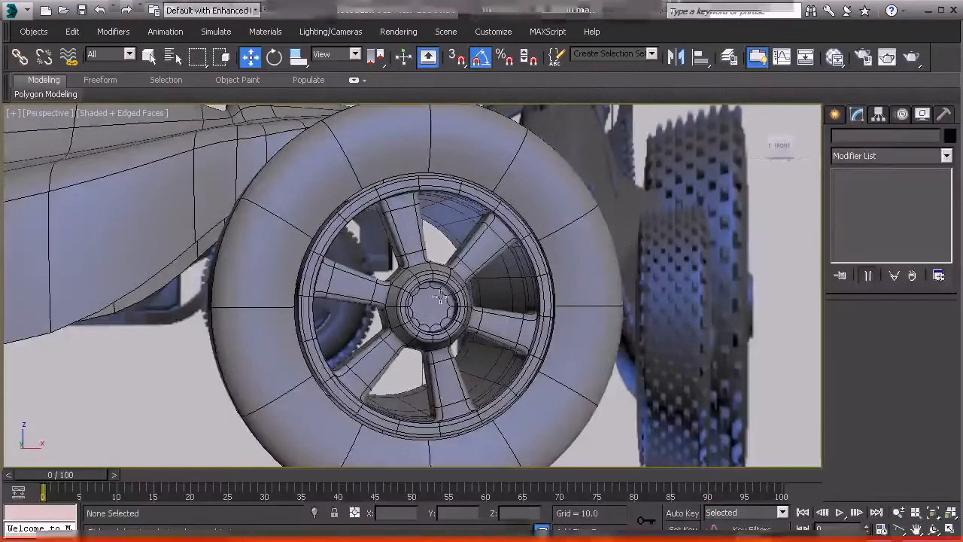